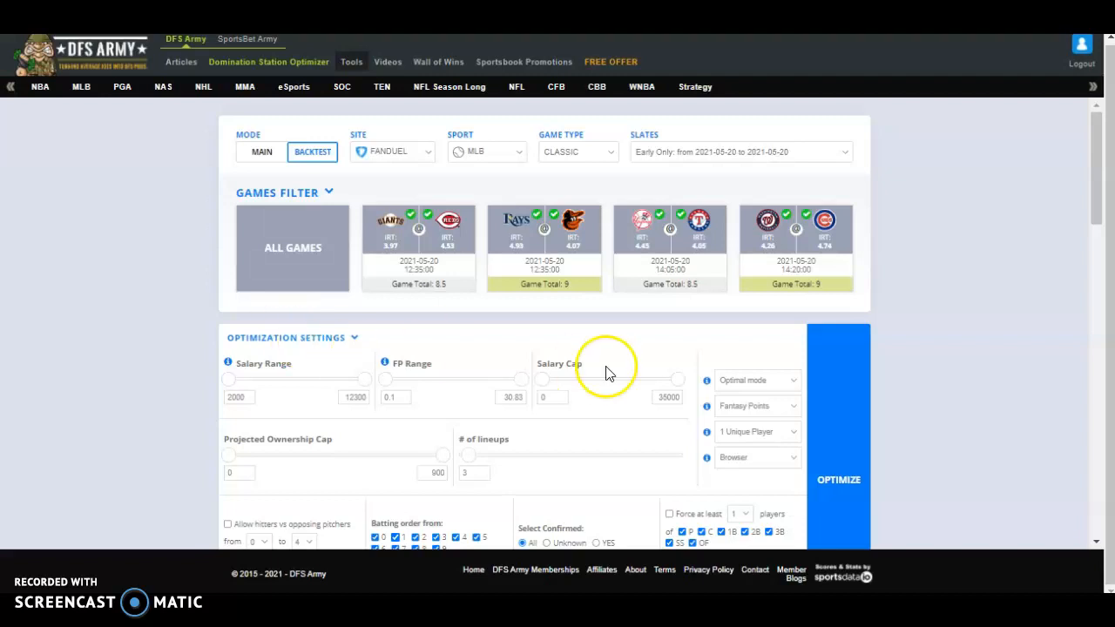
- Set the number of lineups to 12 and require 2 unique players per lineup
double_click(475, 472)
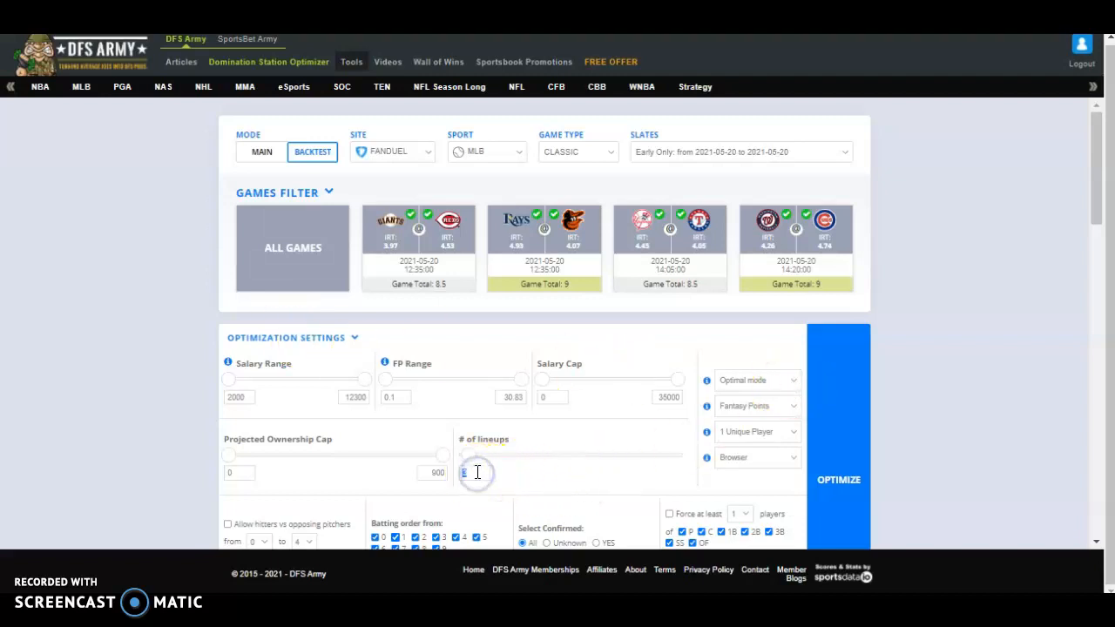
click(744, 431)
click(746, 458)
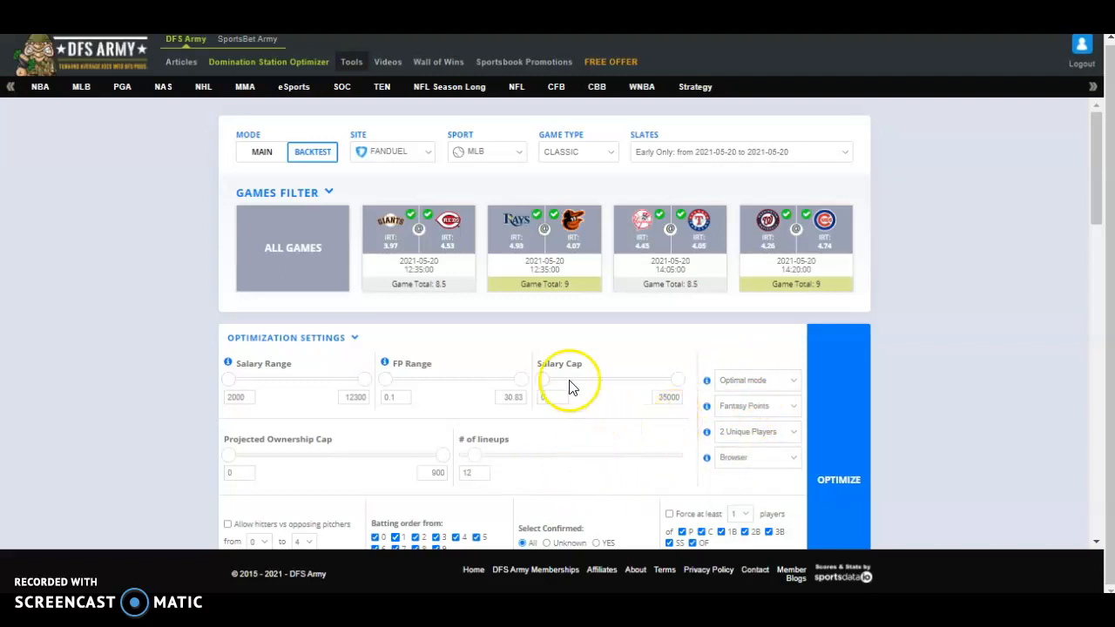
- Deselect every player in the full player pool
scroll(262, 387, down, 1)
scroll(231, 384, down, 1)
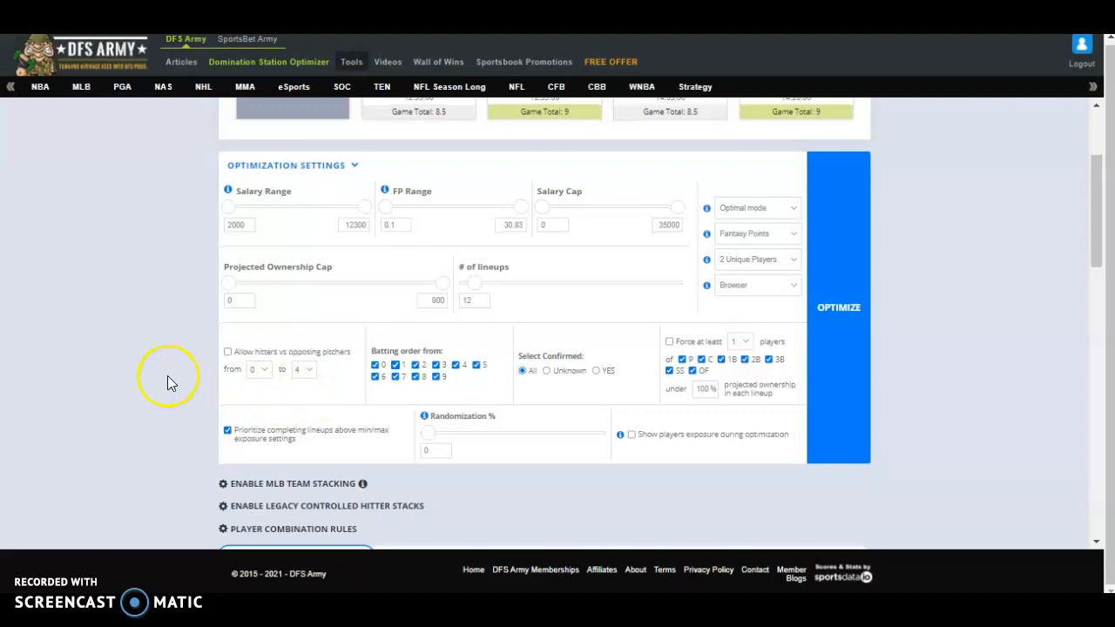
scroll(167, 376, down, 1)
scroll(247, 398, down, 2)
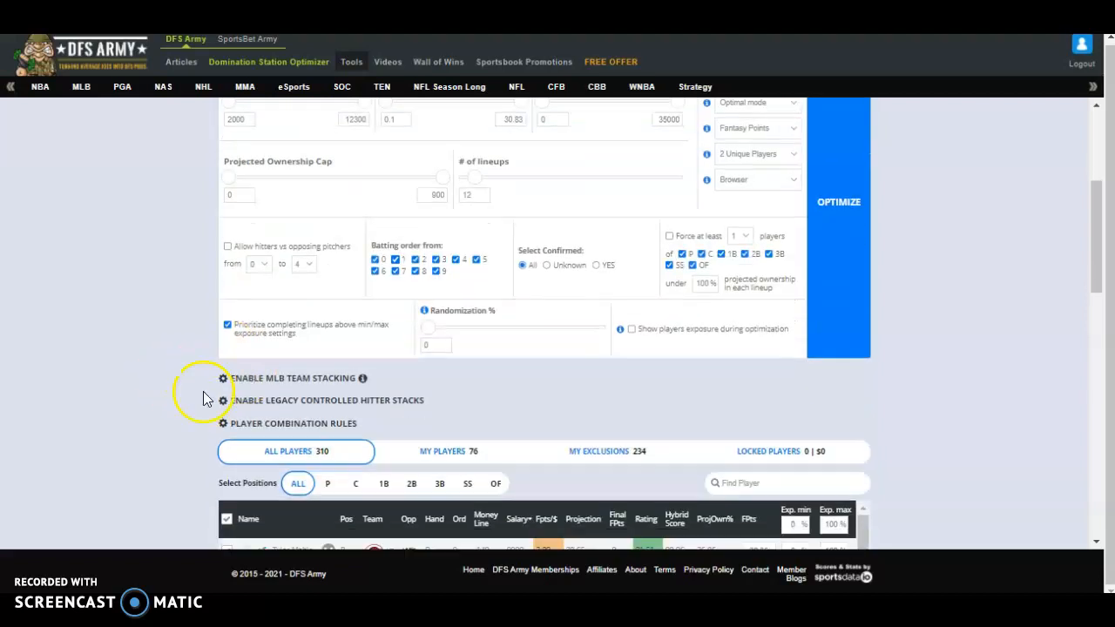
click(229, 373)
- Filter to pitchers, sort by projected ownership, and include Tyler Mahle, Domingo Germán, Rich Hill and Dane Dunning
click(324, 332)
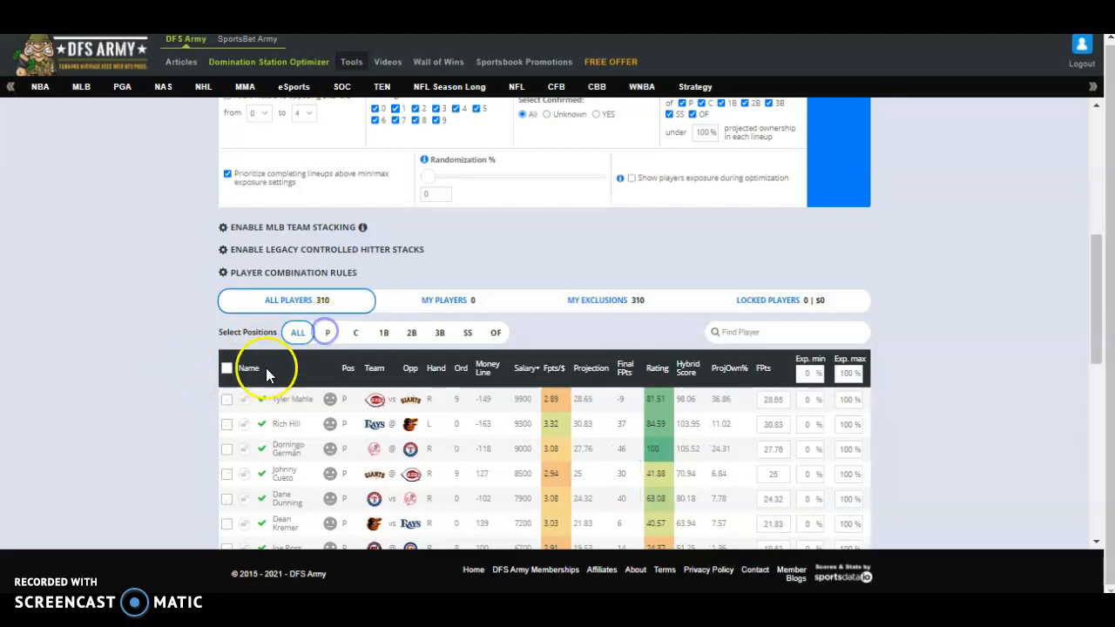
scroll(175, 383, down, 1)
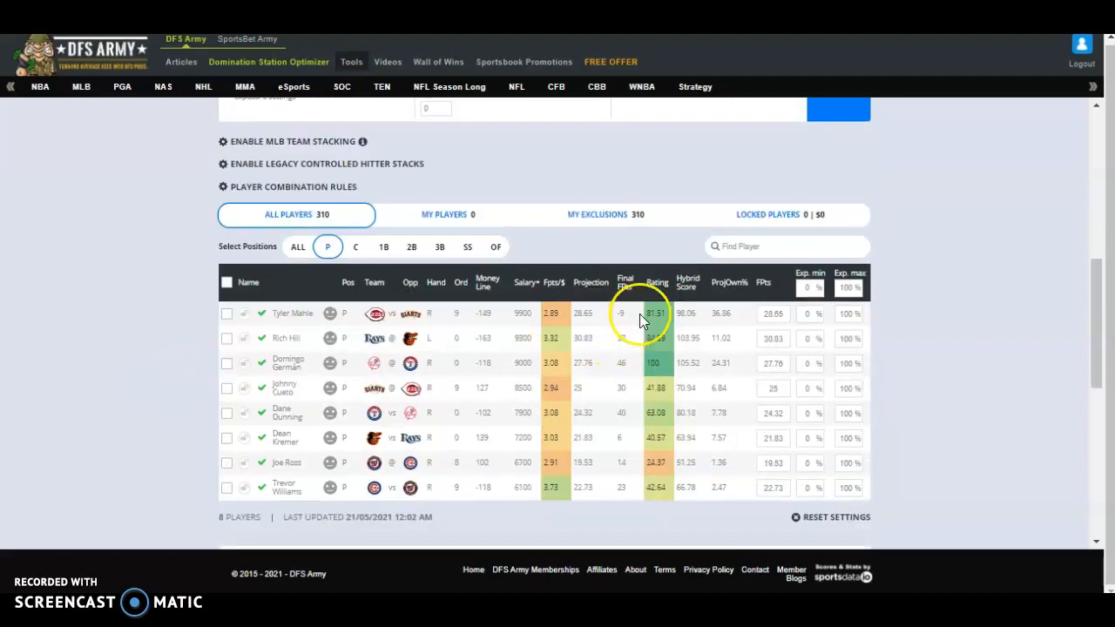
click(729, 282)
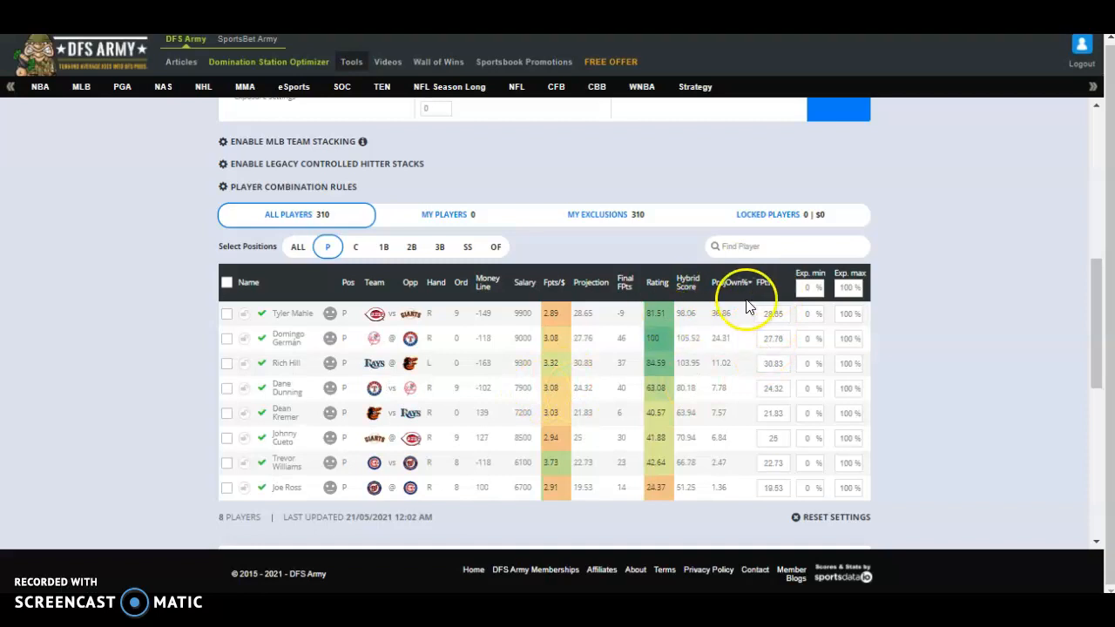
click(225, 314)
click(226, 338)
click(226, 363)
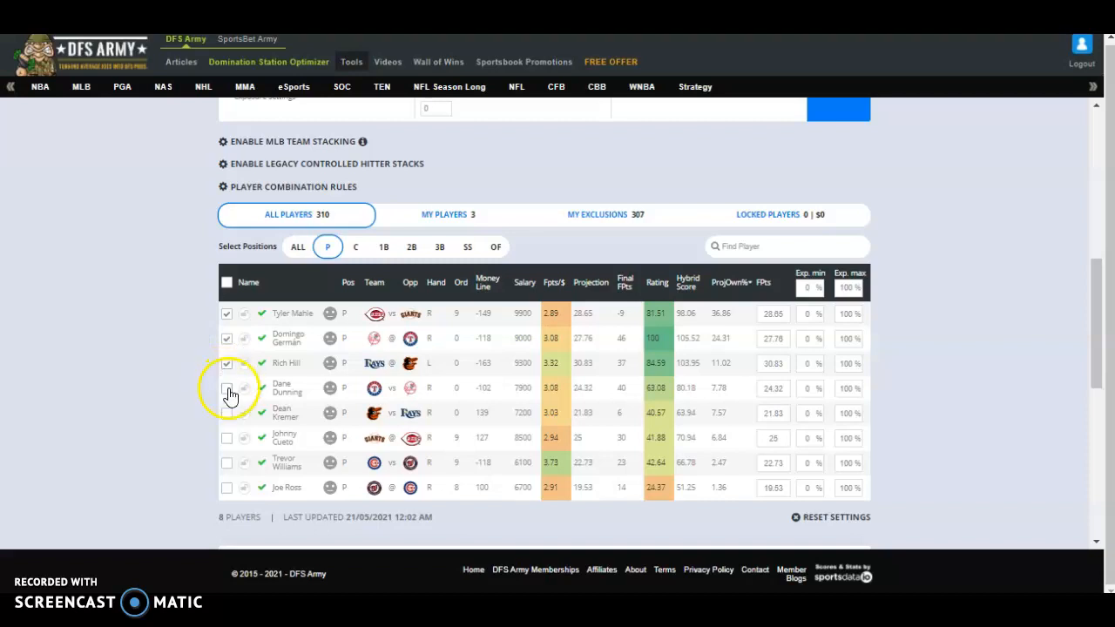
click(226, 388)
- Include catcher Tyler Stephenson and first basemen Anthony Rizzo, Ji-Man Choi, Nate Lowe, Josh Bell, Yandy Díaz and Luke Voit
click(356, 247)
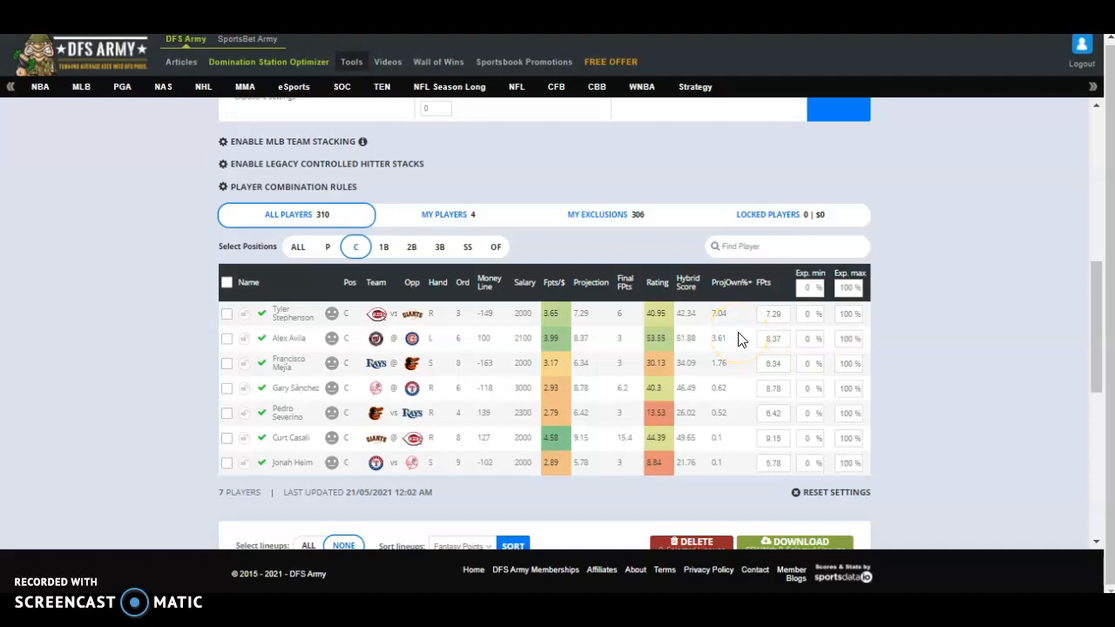
click(227, 313)
click(384, 249)
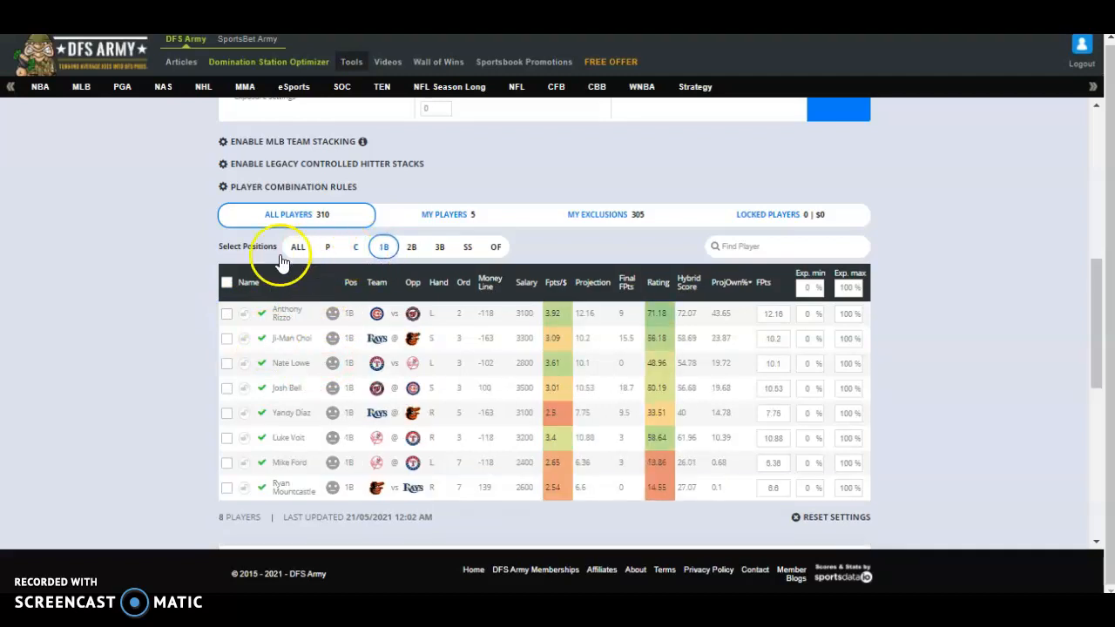
click(226, 313)
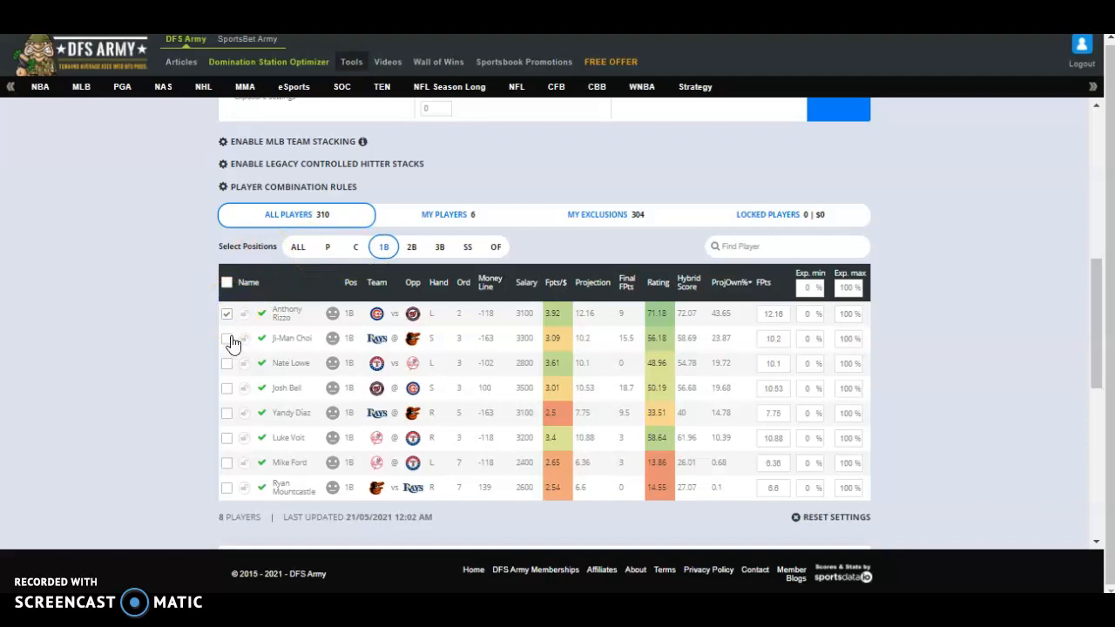
click(228, 339)
click(226, 363)
click(227, 387)
click(227, 414)
click(227, 438)
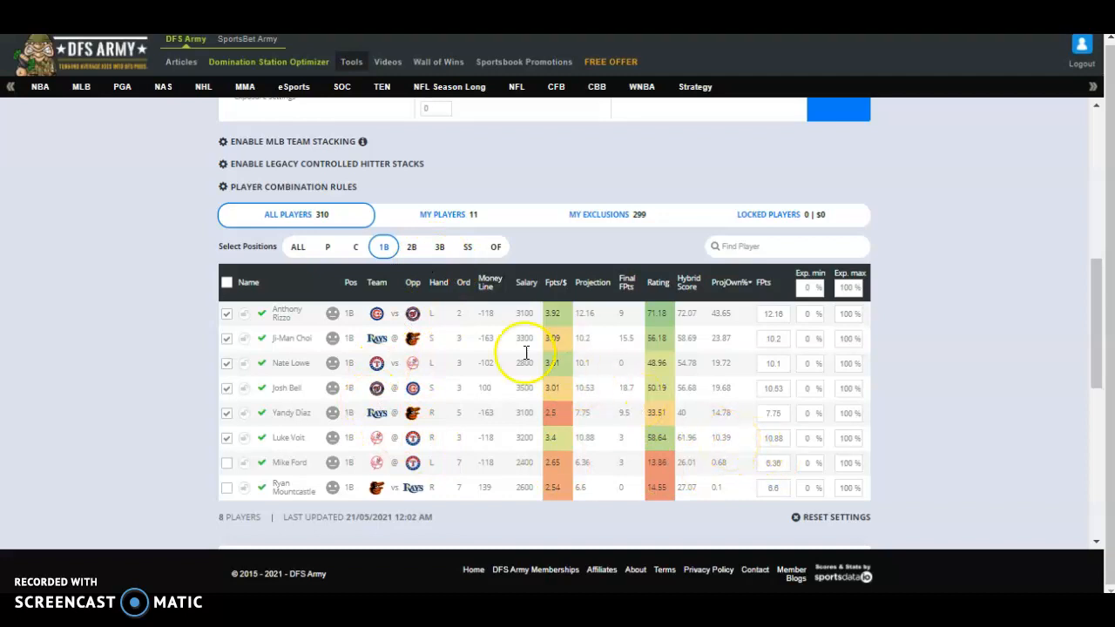
- Include second basemen Brandon Lowe, David Bote, Ian Happ, Joey Wendle, Rougned Odor and DJ LeMahieu
click(413, 250)
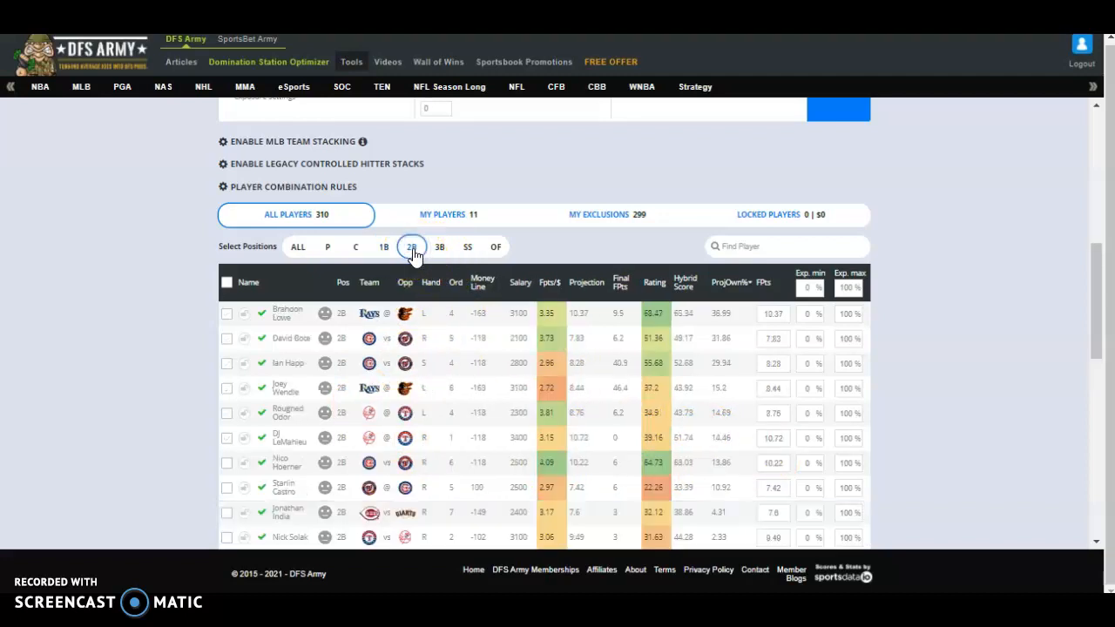
click(227, 314)
click(226, 363)
click(227, 389)
click(226, 413)
click(226, 439)
- Include third baseman Eugenio Suárez and shortstops Trea Turner, Javier Báez and Gleyber Torres
click(440, 248)
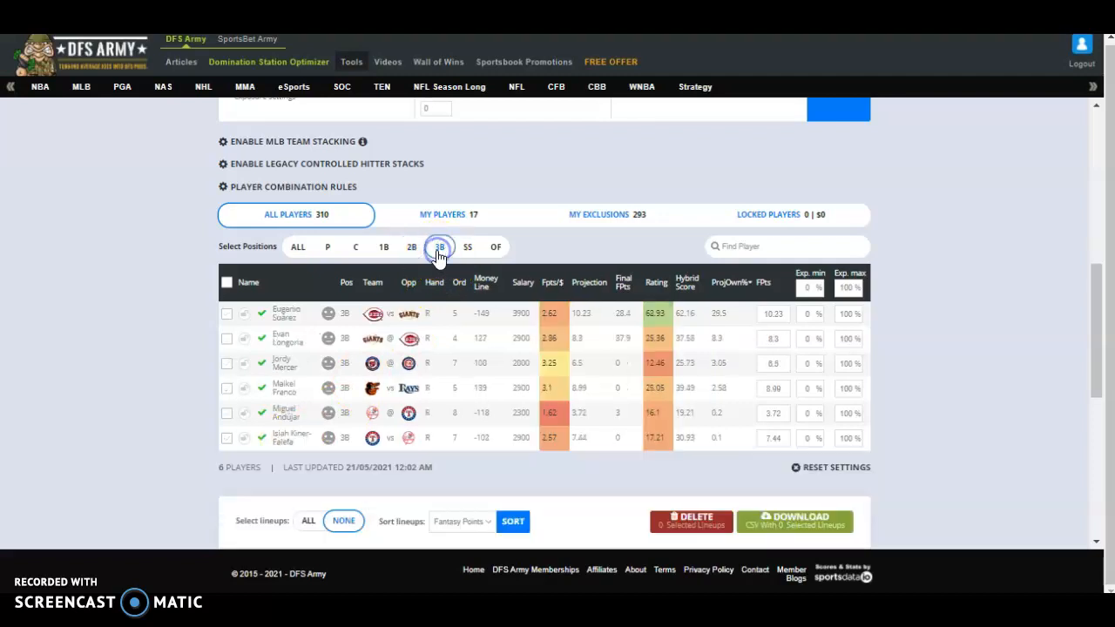
click(228, 315)
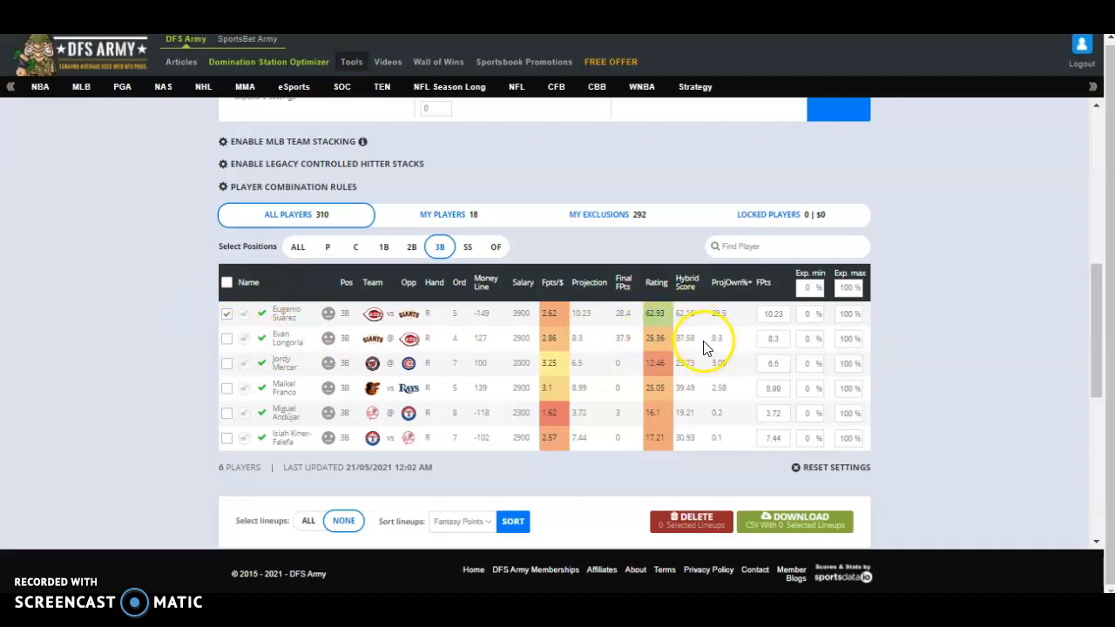
click(468, 247)
click(226, 313)
click(227, 338)
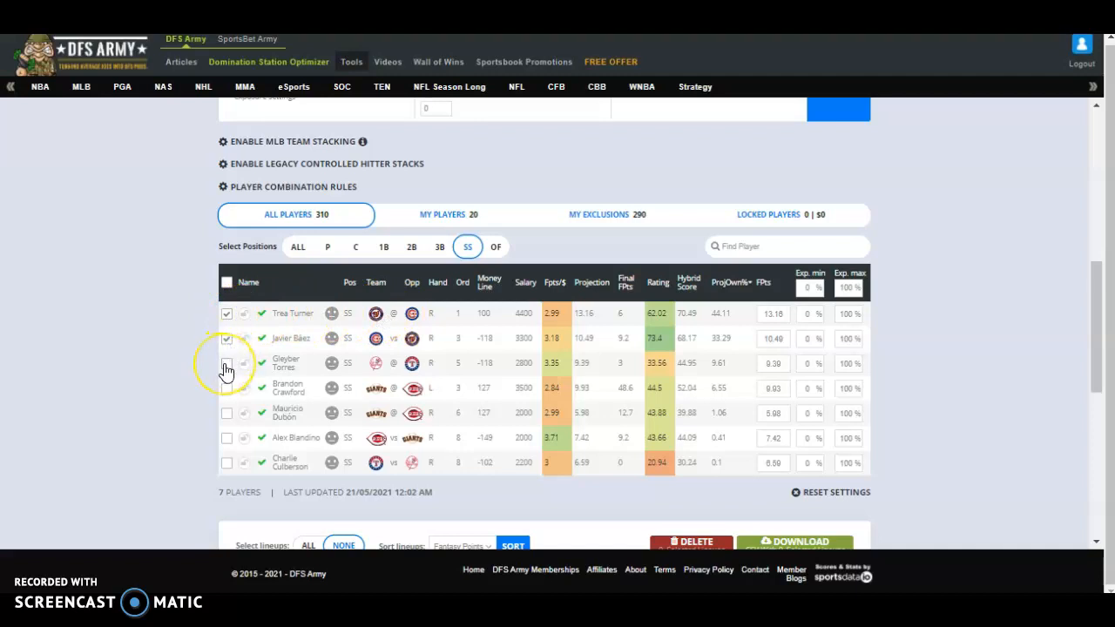
click(228, 363)
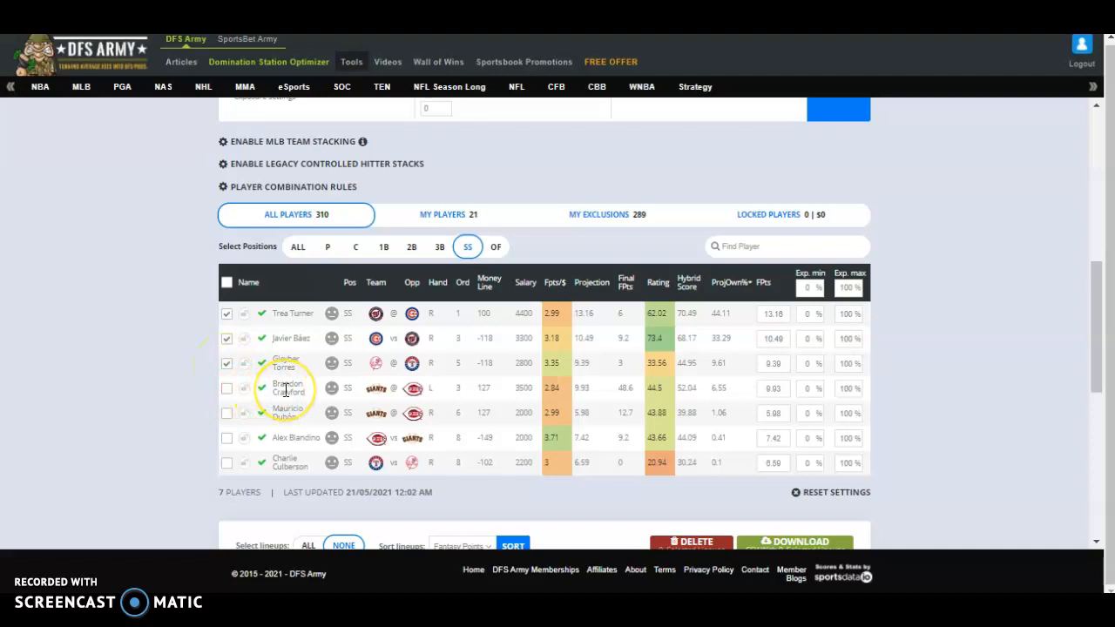
- Include the ten outfielders with the highest projected ownership, from Juan Soto through Alex Dickerson
click(495, 248)
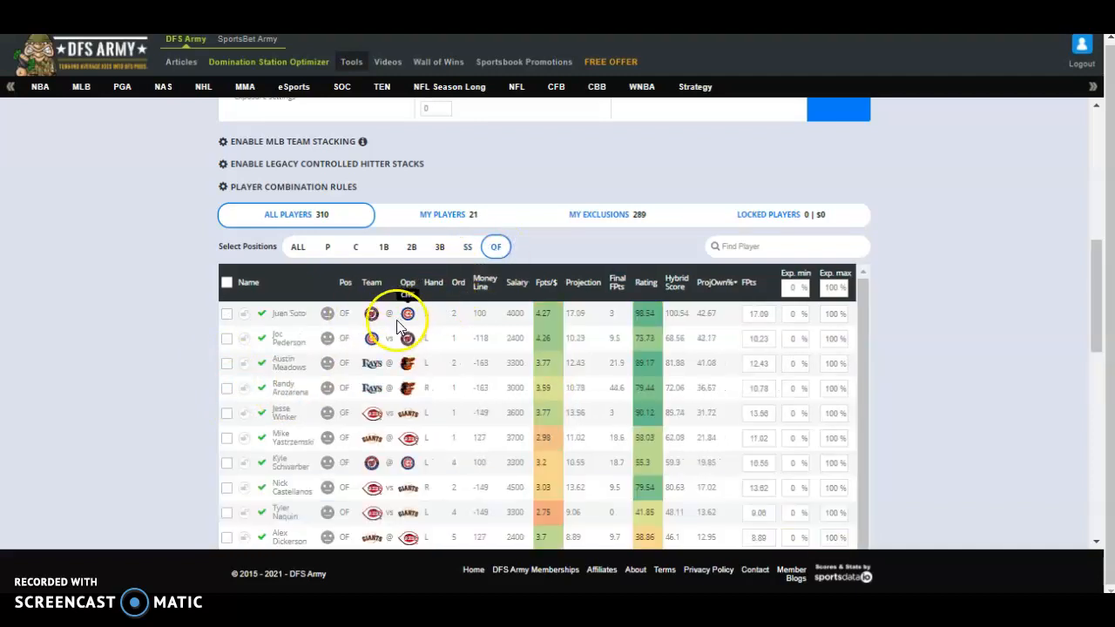
click(227, 314)
click(226, 339)
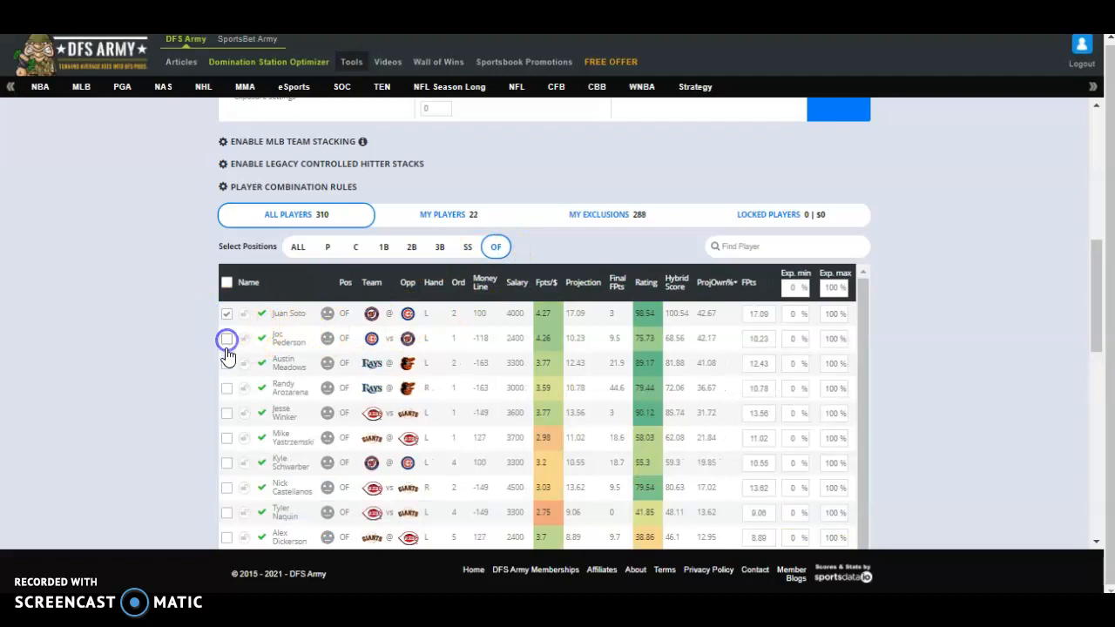
click(226, 364)
click(226, 388)
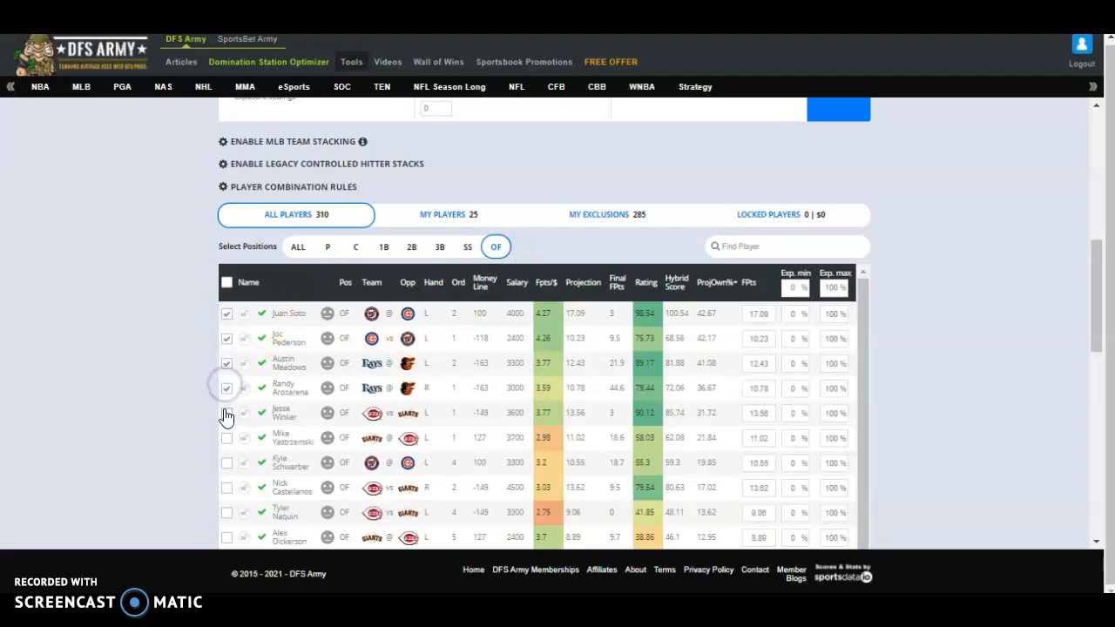
click(226, 413)
click(226, 438)
click(225, 462)
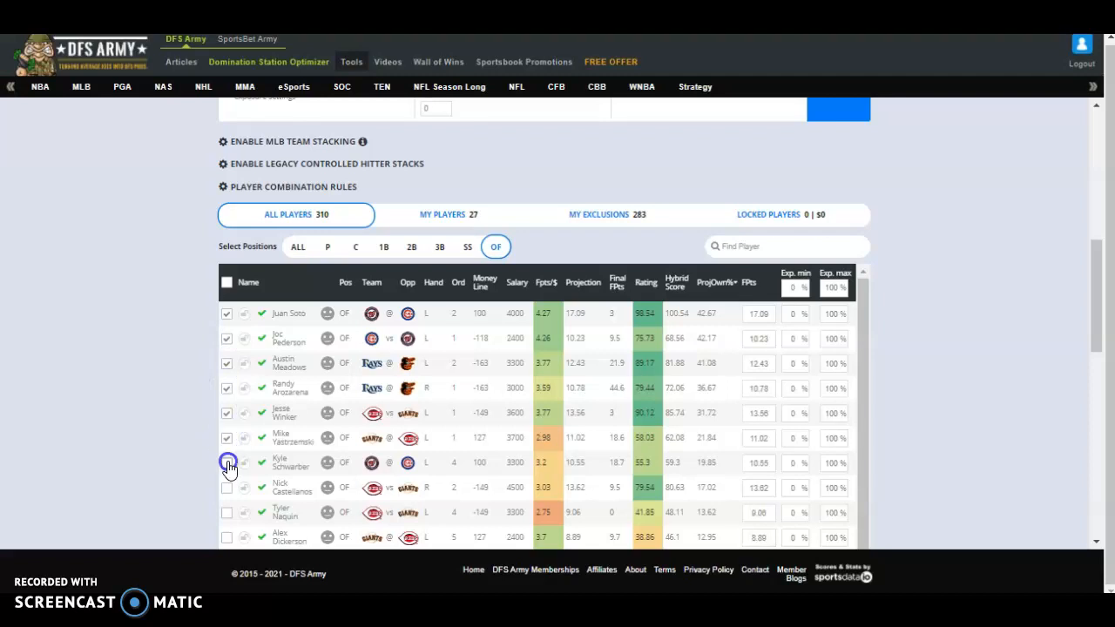
click(226, 488)
click(225, 513)
click(226, 537)
- Add outfielders Joey Gallo, Kevin Kiermaier and Brett Gardner to the included players
scroll(266, 487, down, 2)
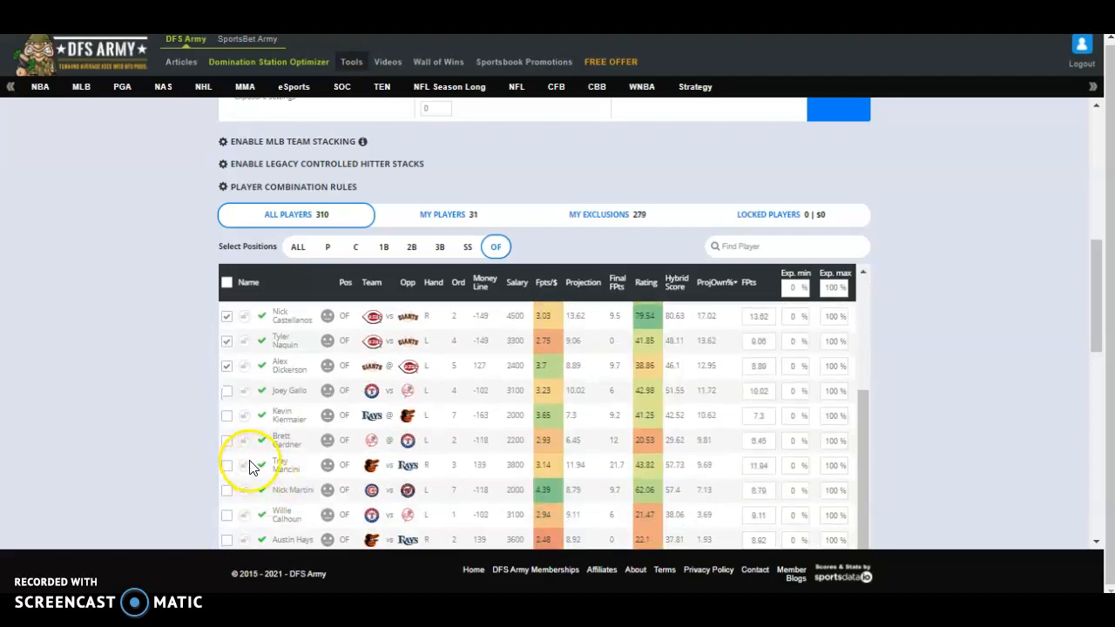
click(226, 391)
click(227, 416)
click(227, 442)
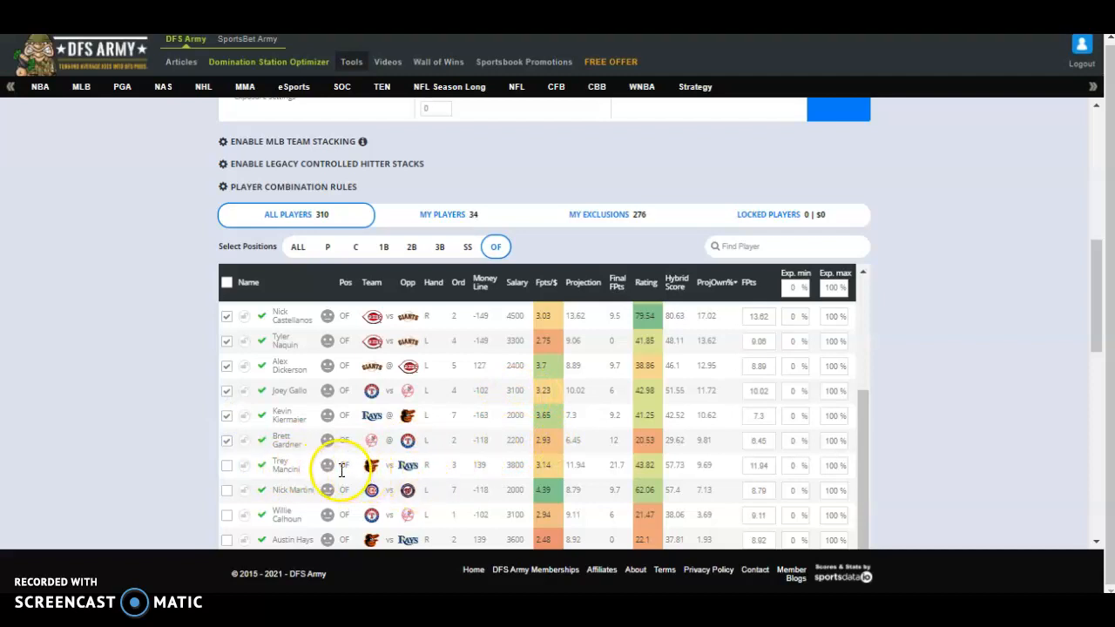
scroll(342, 470, up, 2)
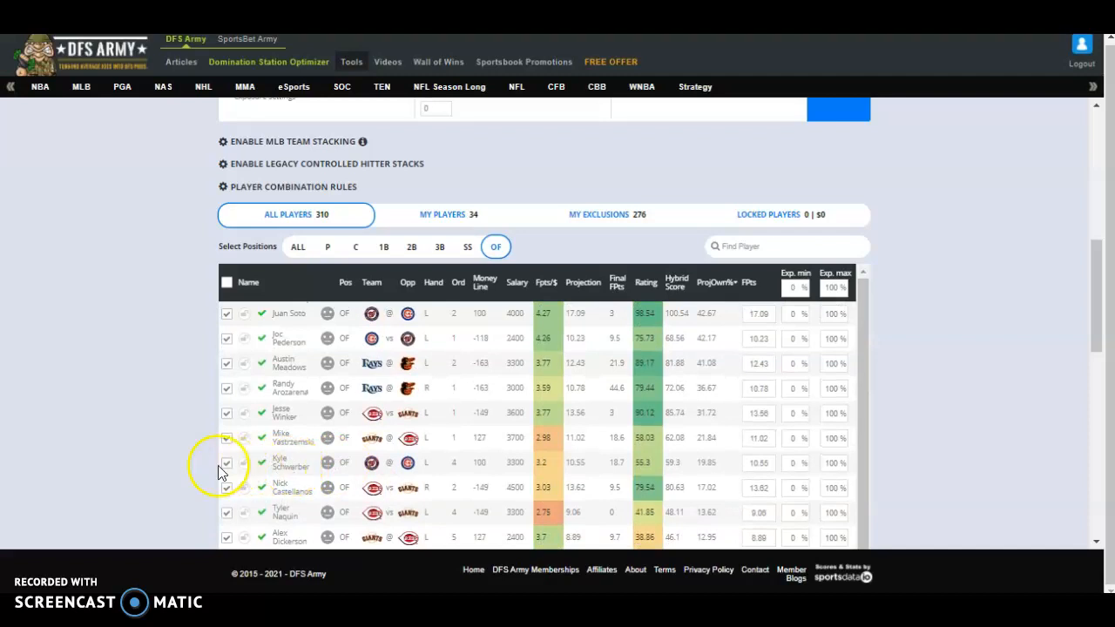
- Show players from all positions and run the lineup optimization
scroll(174, 452, up, 3)
click(289, 417)
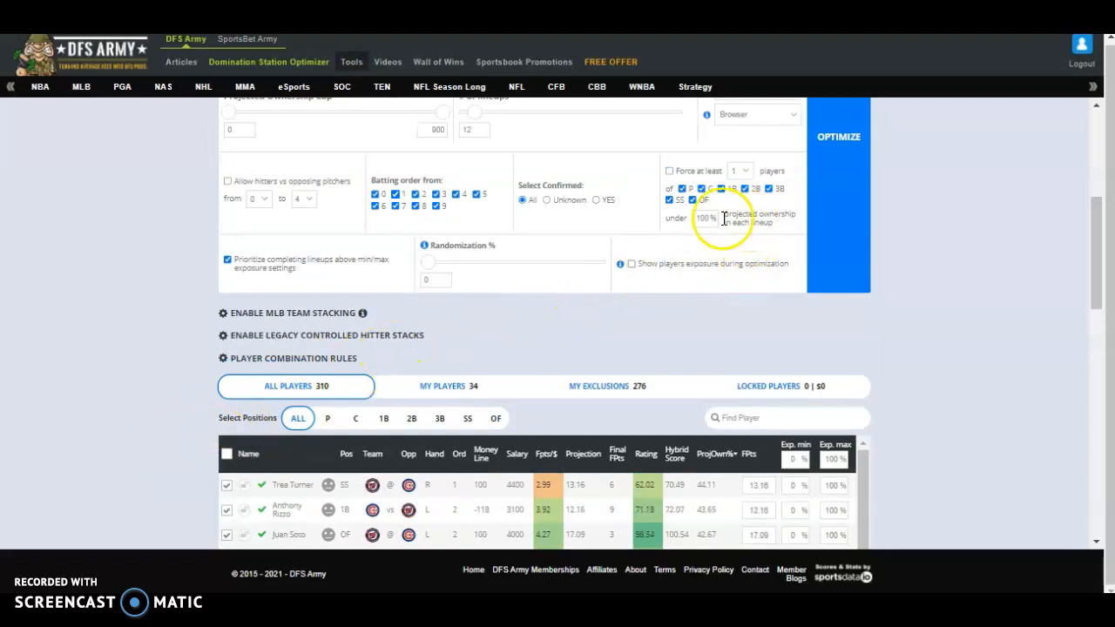
click(833, 180)
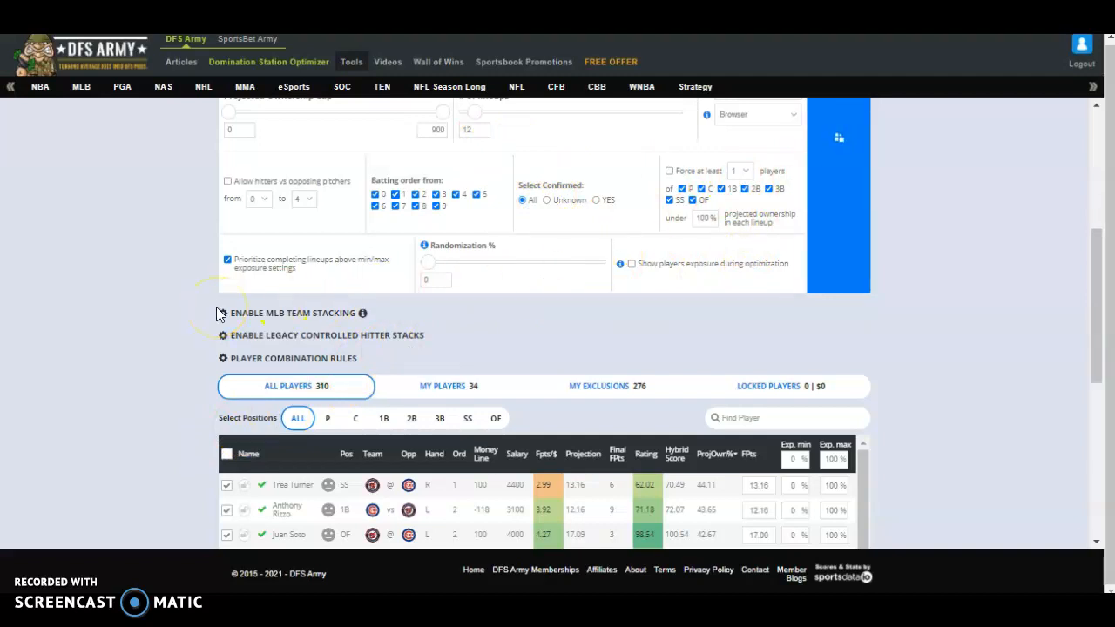
- Sort the generated lineups by Total pOwns and review the top lineup
scroll(217, 314, down, 10)
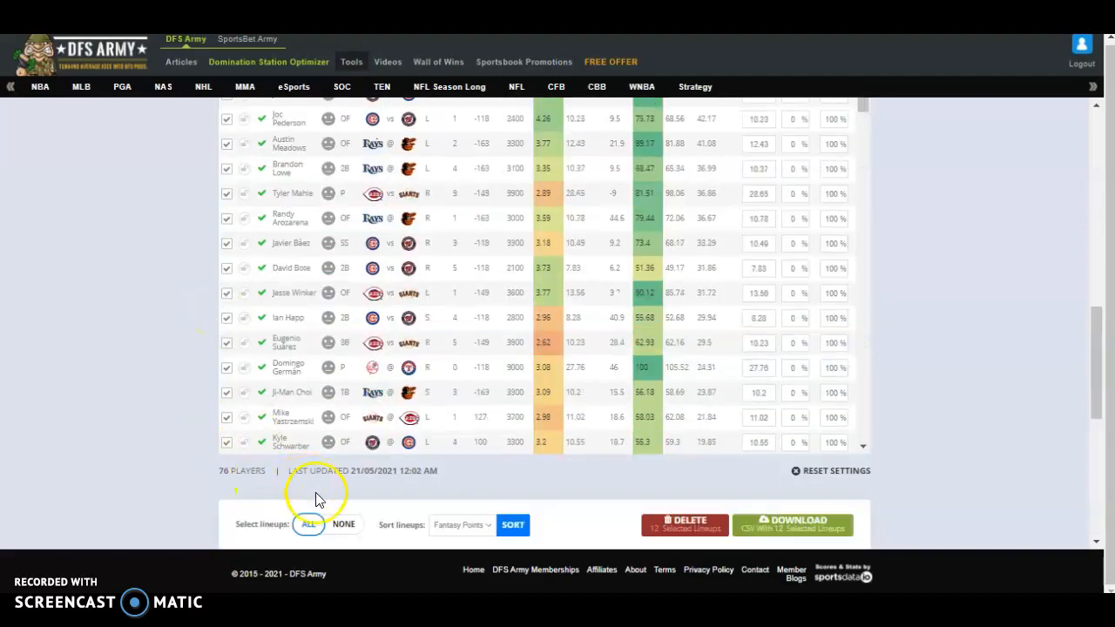
click(457, 525)
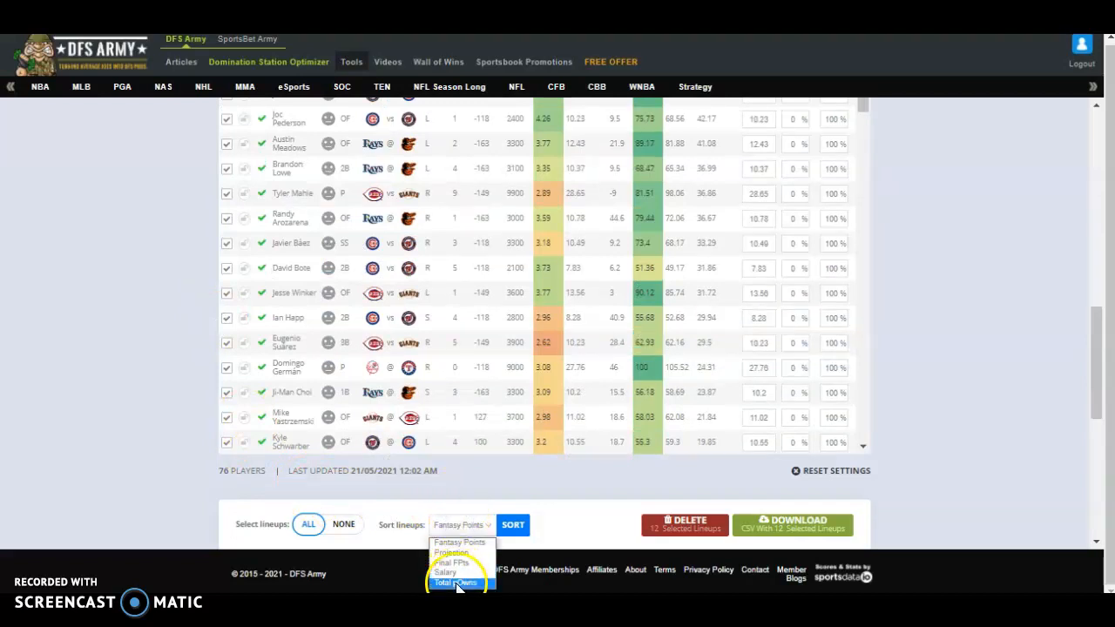
click(461, 575)
click(512, 524)
scroll(929, 485, down, 5)
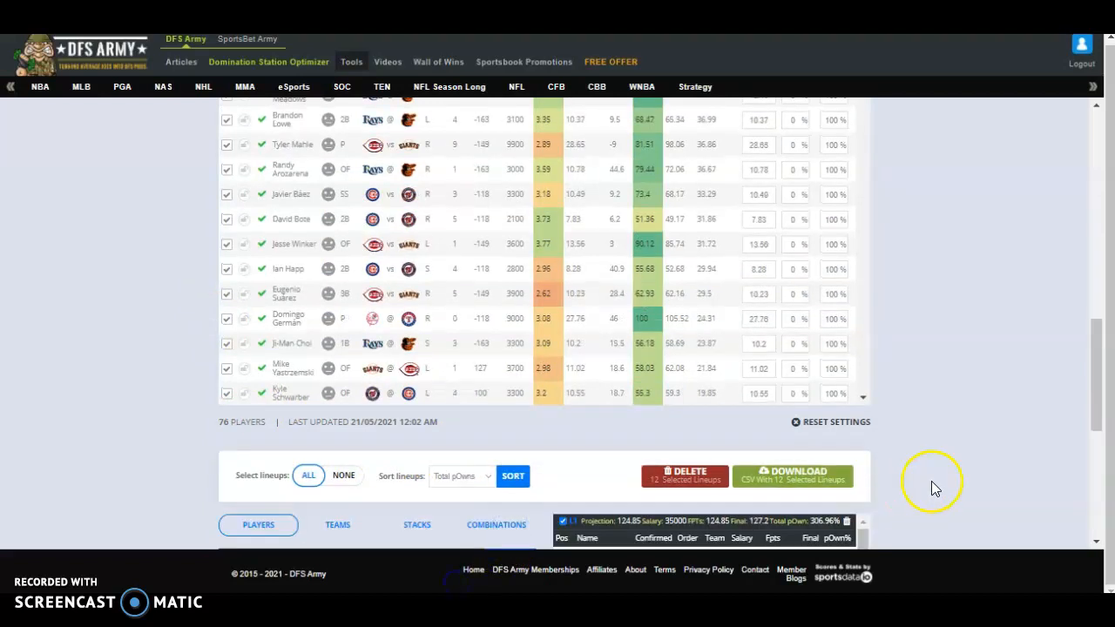
scroll(927, 450, up, 3)
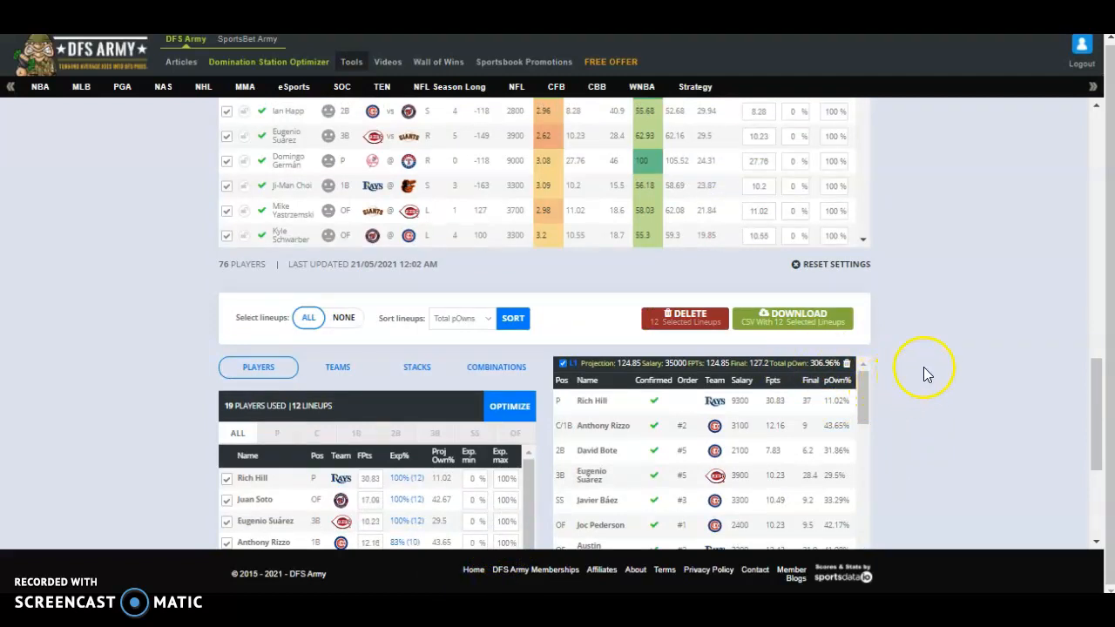
scroll(923, 374, down, 1)
- Set the randomization to 20% and rerun the lineup optimization
scroll(925, 374, up, 7)
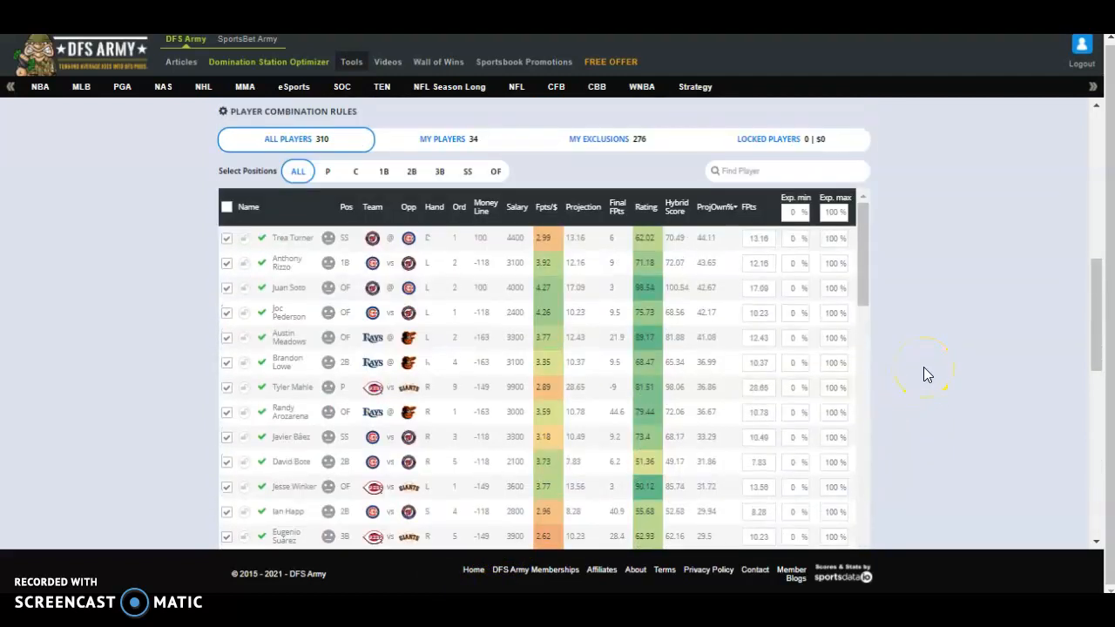
click(438, 233)
text(20)
scroll(837, 272, up, 2)
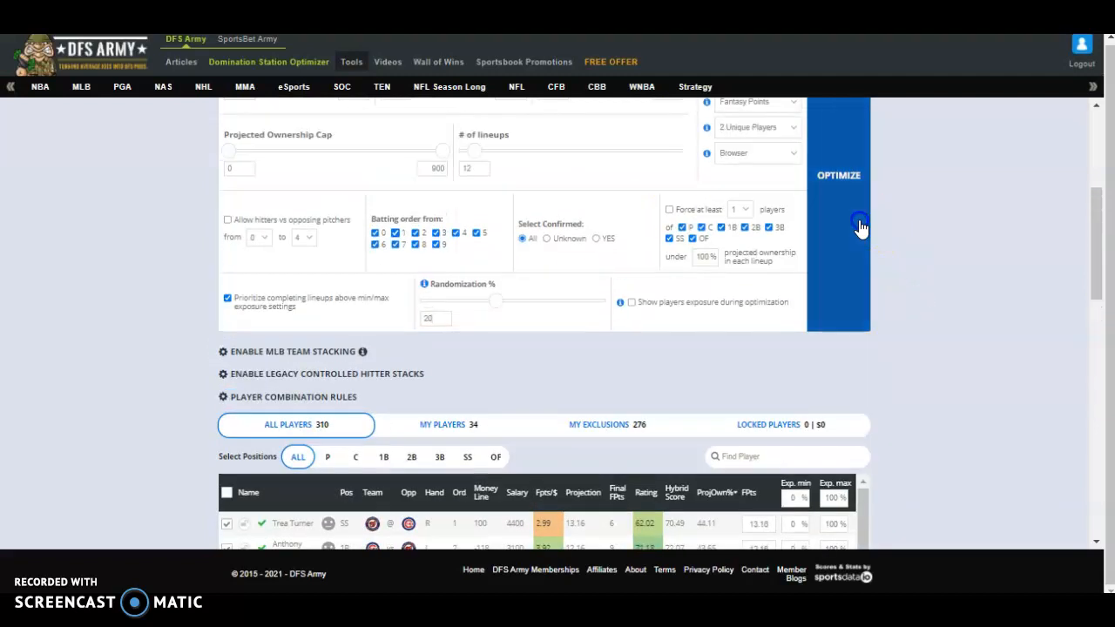
scroll(975, 348, down, 8)
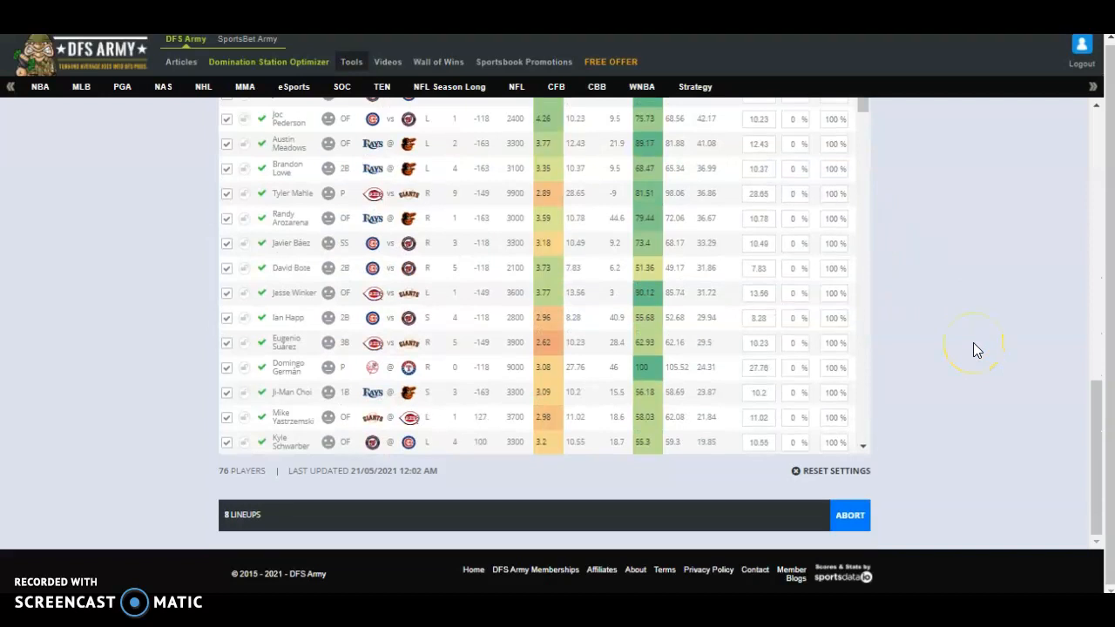
scroll(969, 348, down, 3)
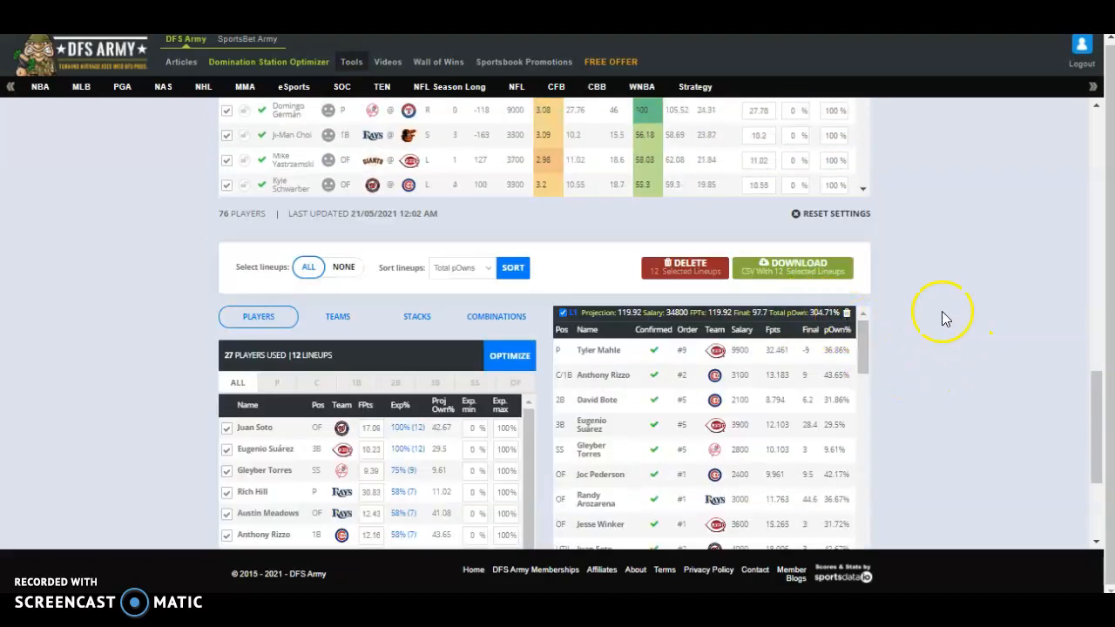
- Generate a fresh set of lineups with the same randomized settings
scroll(945, 319, up, 5)
scroll(878, 157, up, 2)
click(841, 174)
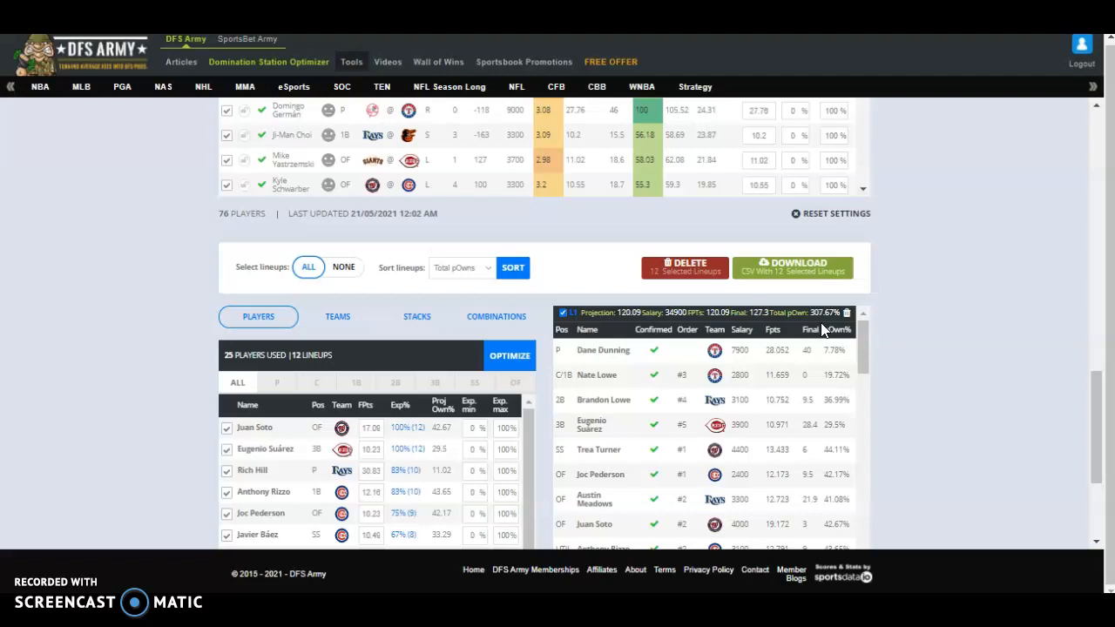
- Set the minimum projected ownership cap to 280 and the randomization to 0%
mouse_move(80, 91)
scroll(78, 262, up, 10)
double_click(231, 288)
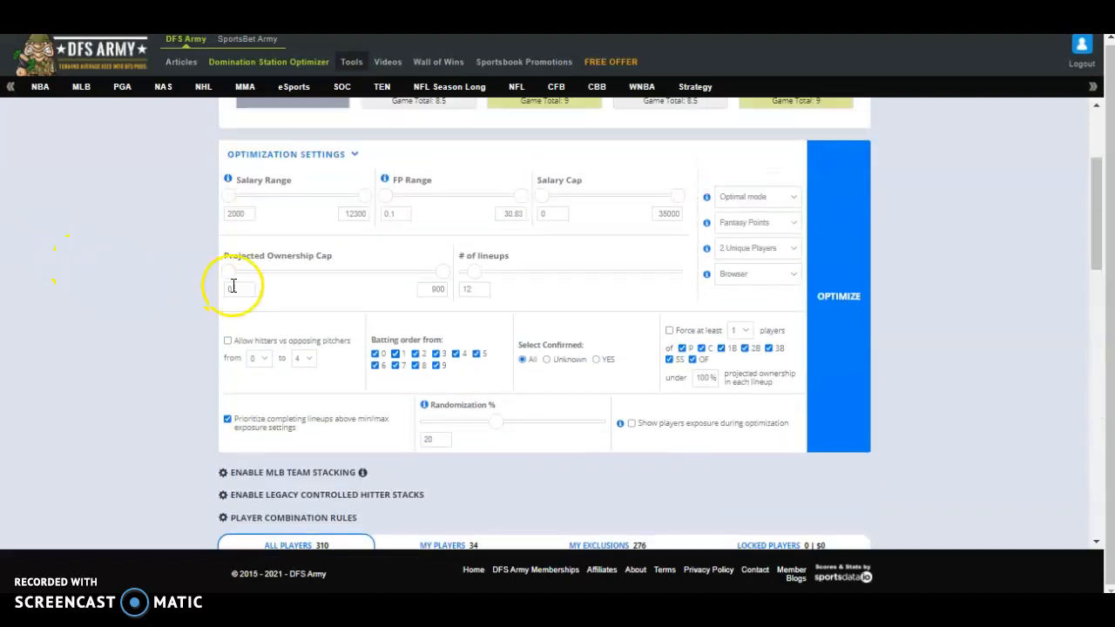
text(2)
text(88)
click(254, 289)
click(429, 437)
key(BackSpace)
key(BackSpace)
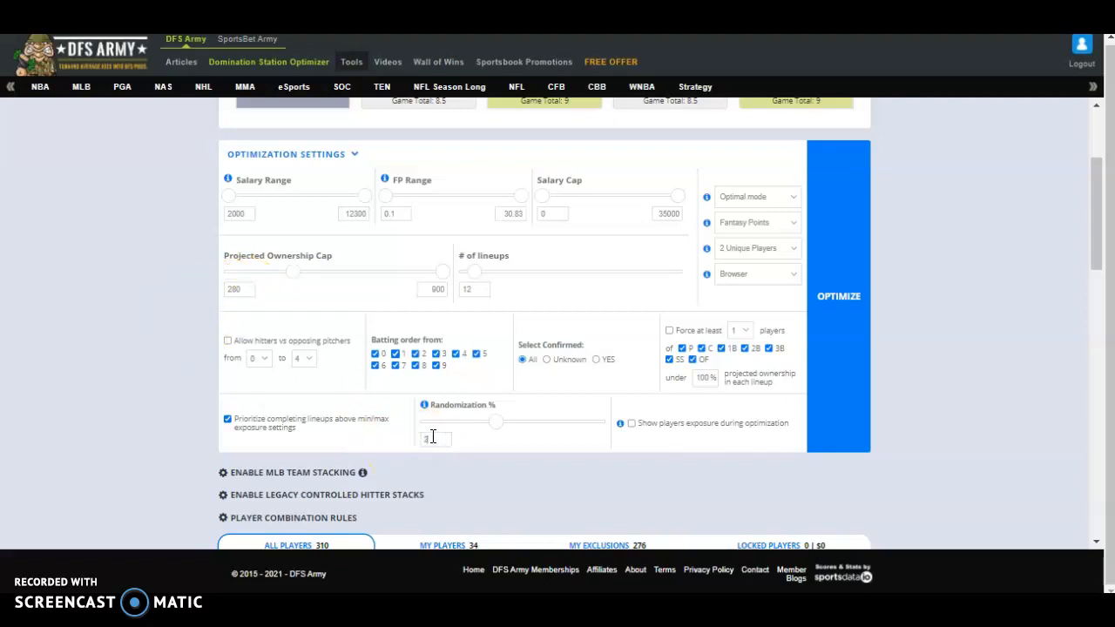
click(433, 437)
text(0)
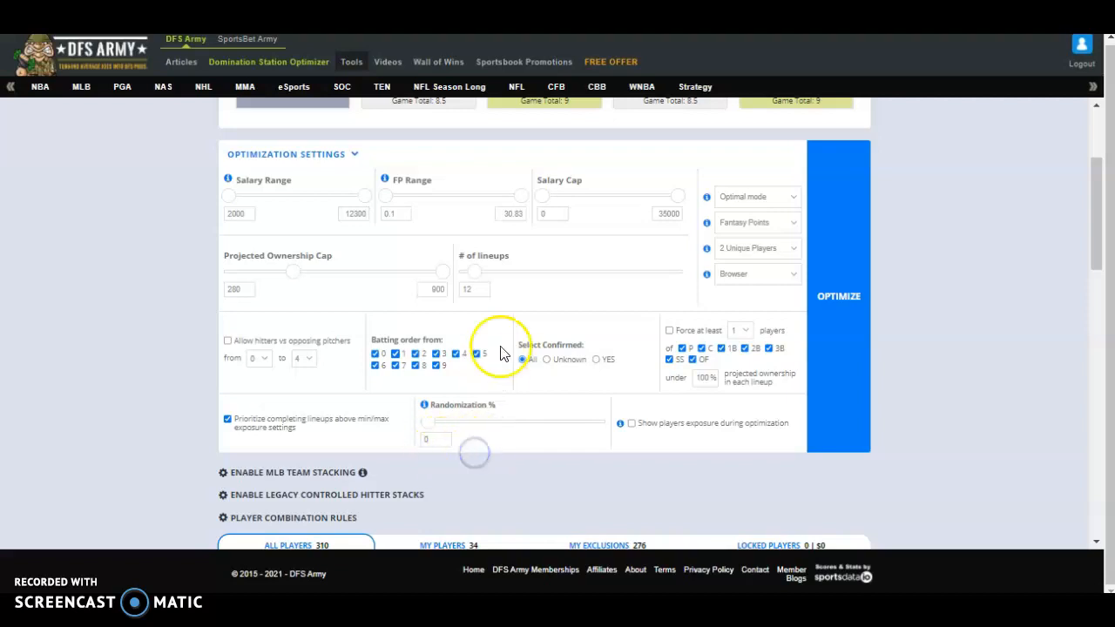
- Set the number of lineups to 5 with 1 unique player and run the lineup optimization
double_click(480, 287)
text(5)
click(753, 250)
click(754, 262)
scroll(159, 403, down, 4)
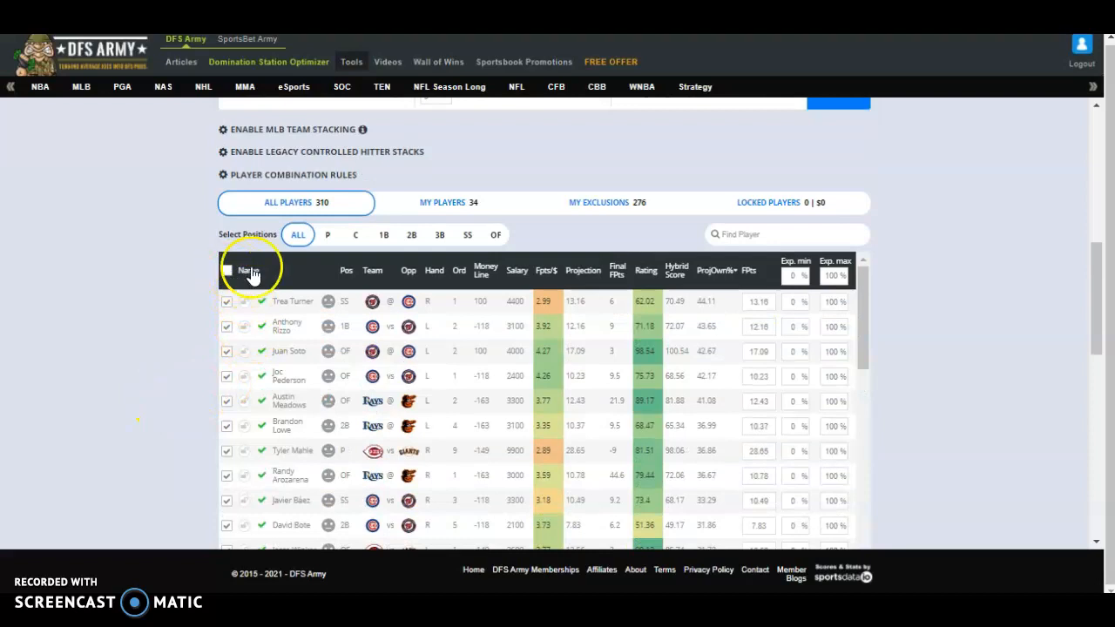
scroll(160, 356, up, 3)
click(818, 276)
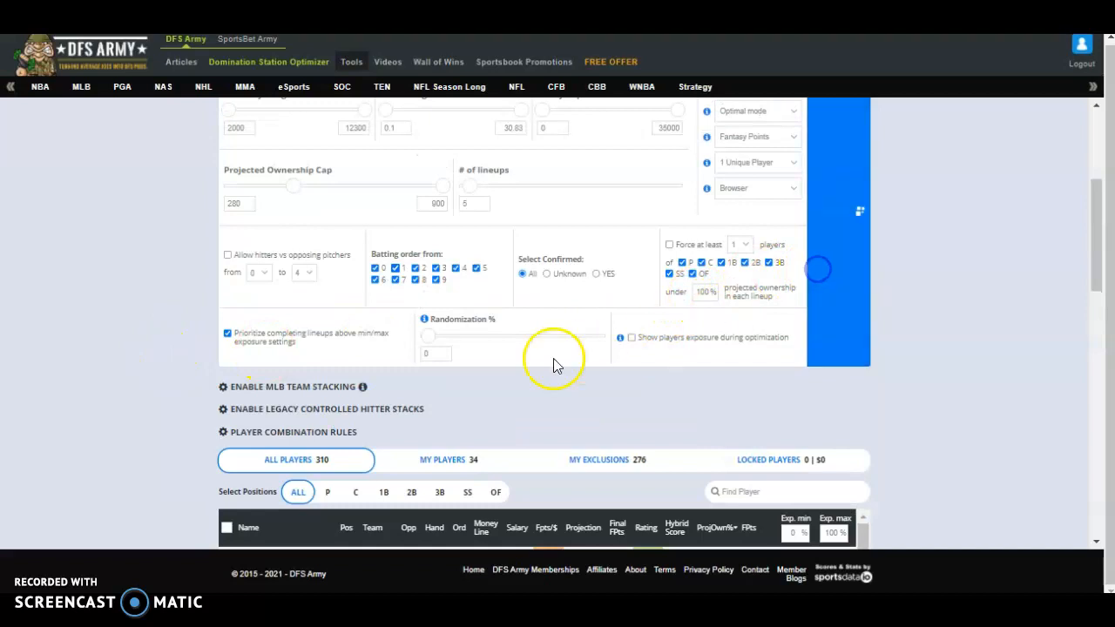
- Examine the generated lineups, comparing their players, projections, final points and total projected ownership
scroll(175, 391, down, 5)
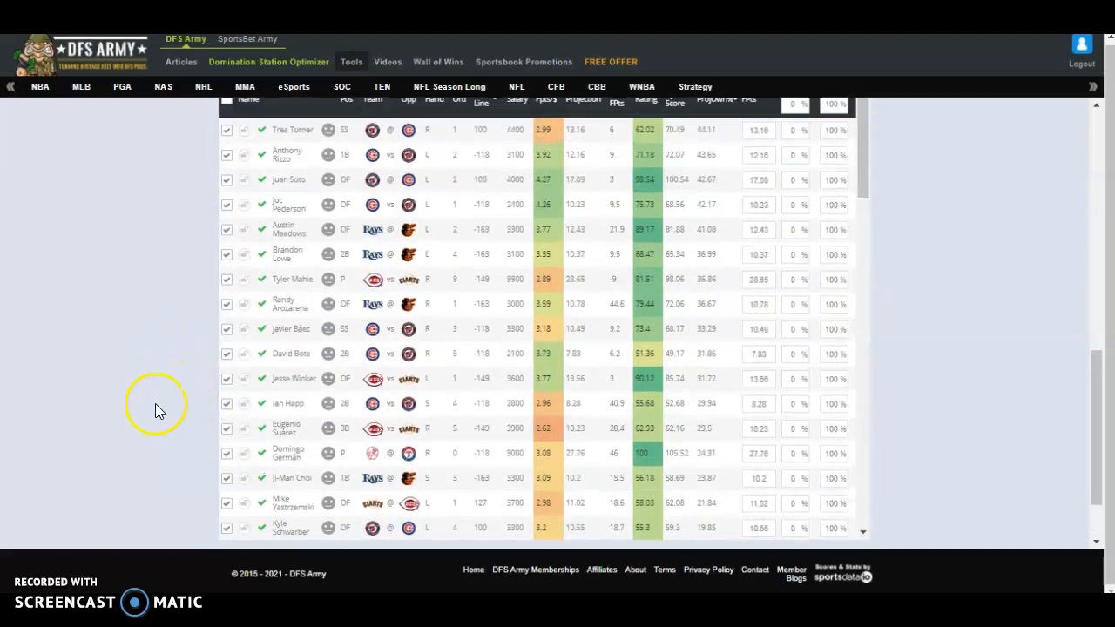
scroll(153, 404, down, 3)
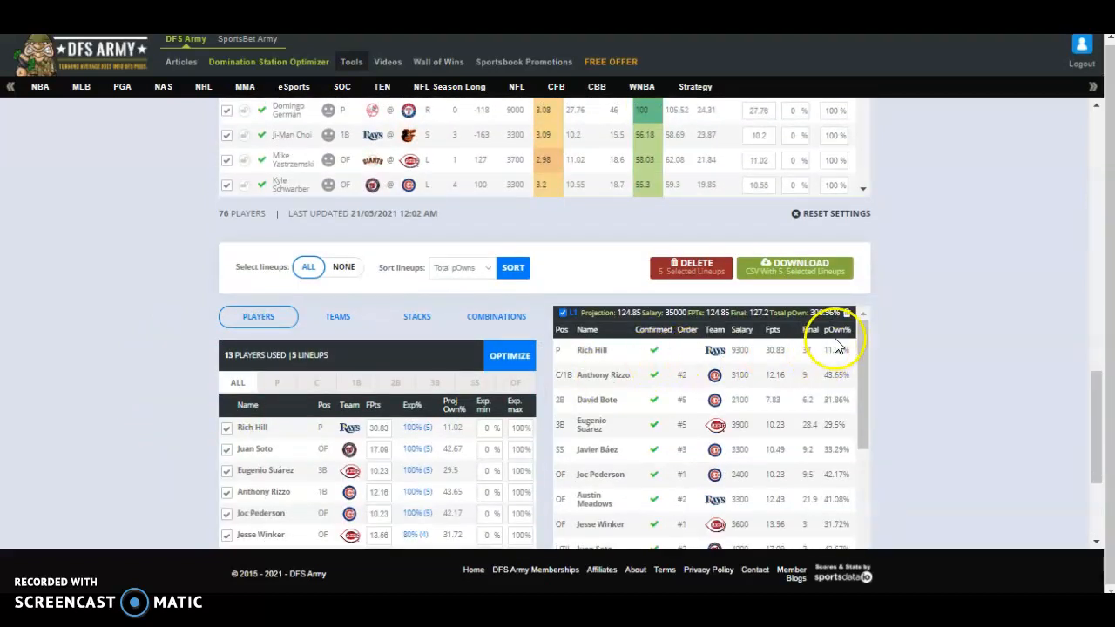
scroll(903, 360, down, 1)
scroll(903, 353, down, 1)
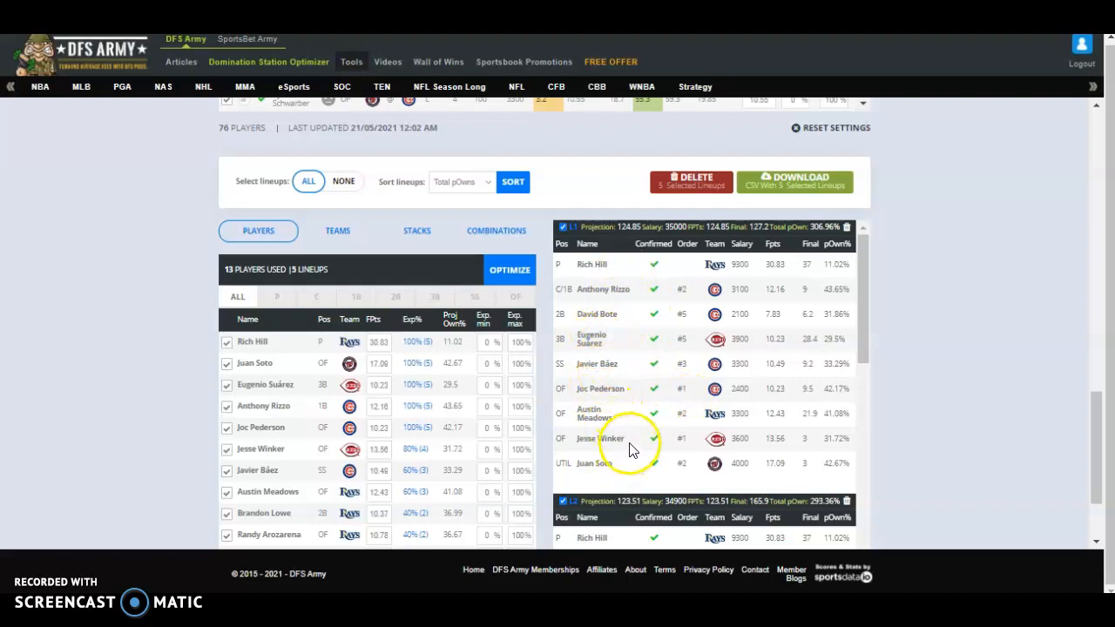
scroll(630, 449, down, 2)
scroll(633, 446, down, 1)
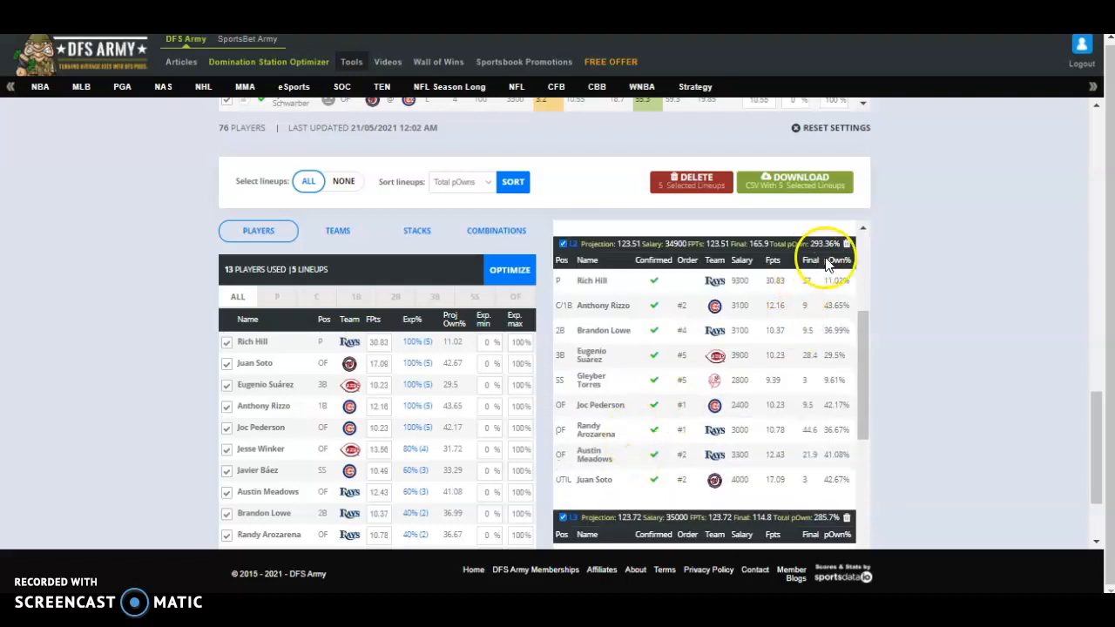
scroll(927, 291, down, 1)
scroll(927, 291, down, 1)
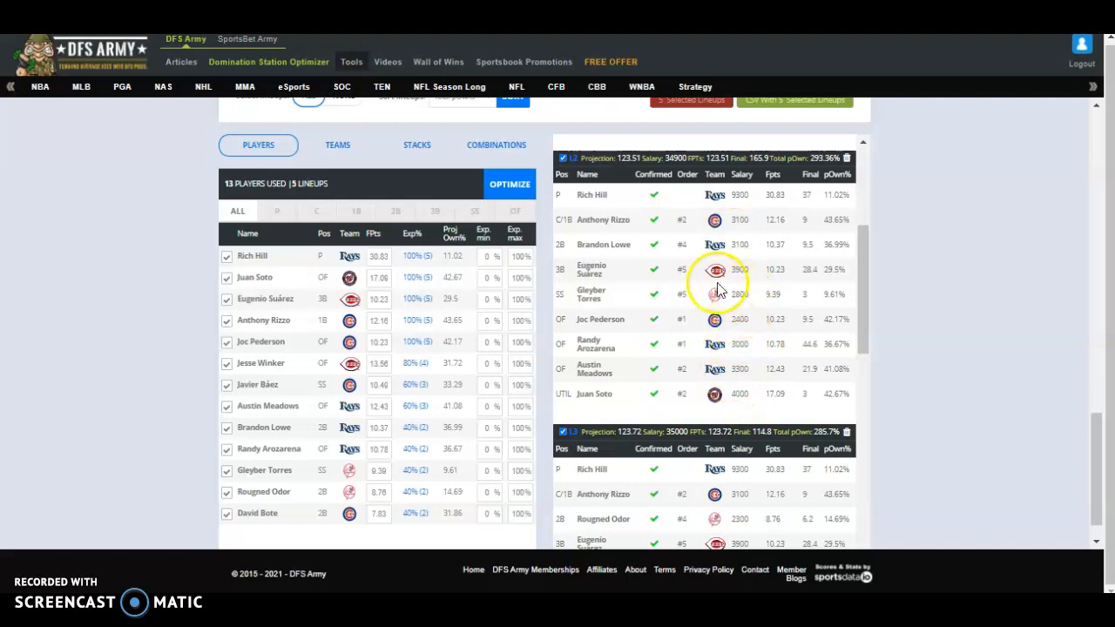
scroll(711, 330, down, 1)
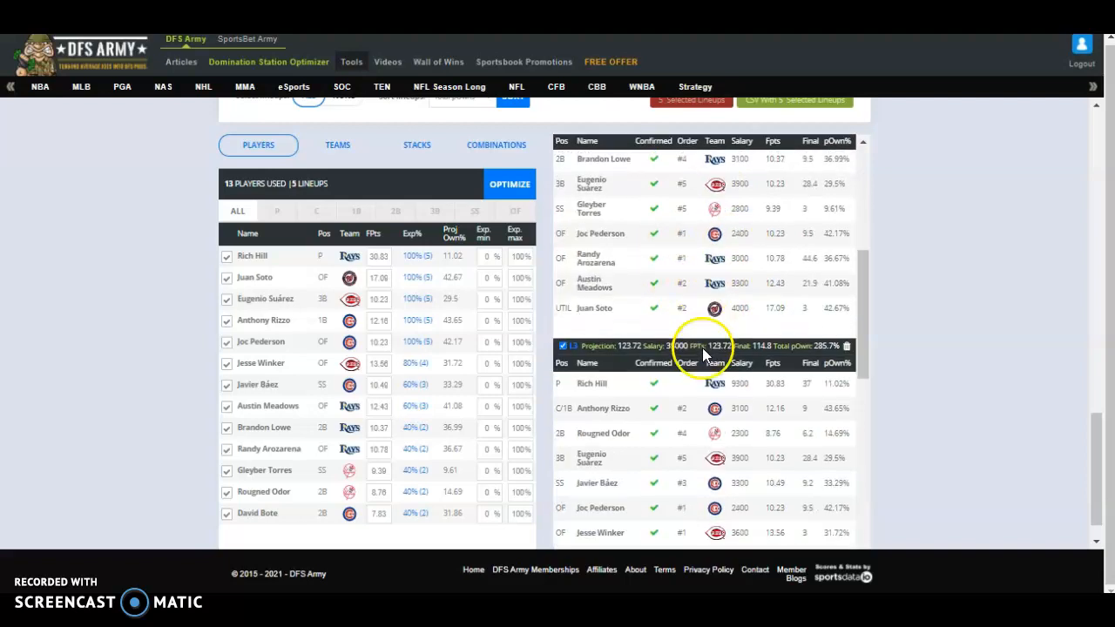
scroll(701, 359, down, 1)
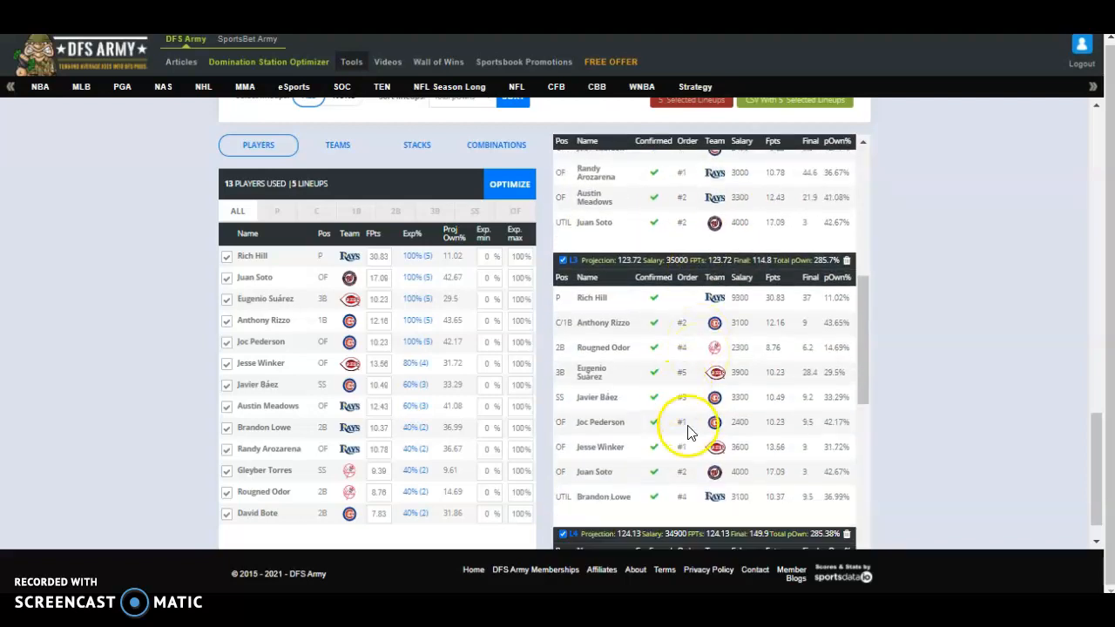
scroll(692, 449, down, 5)
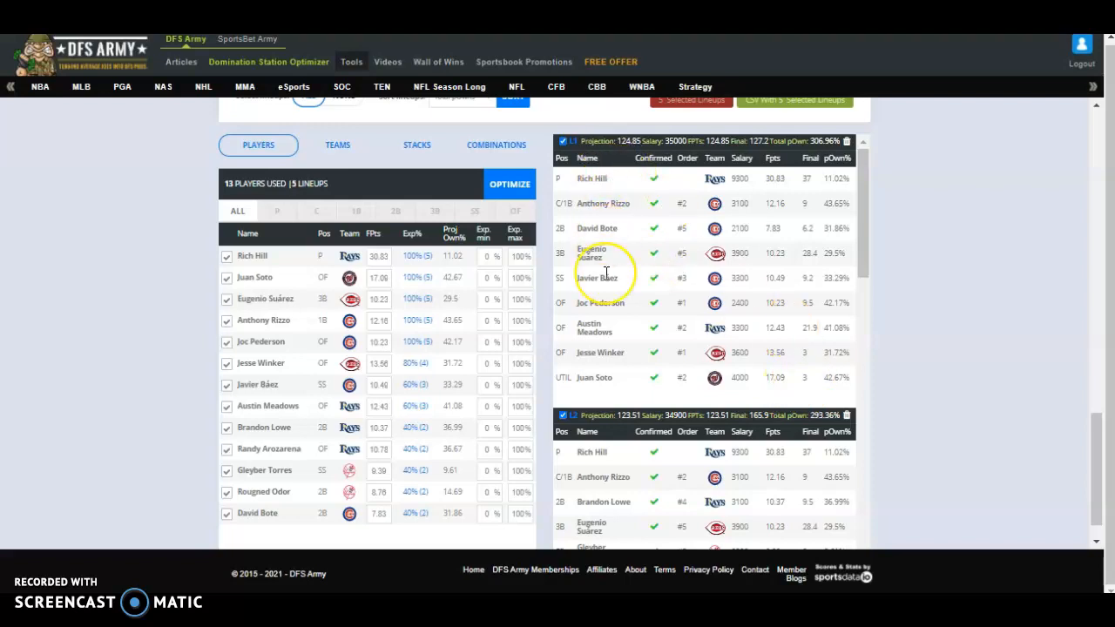
scroll(662, 329, down, 2)
scroll(662, 329, down, 10)
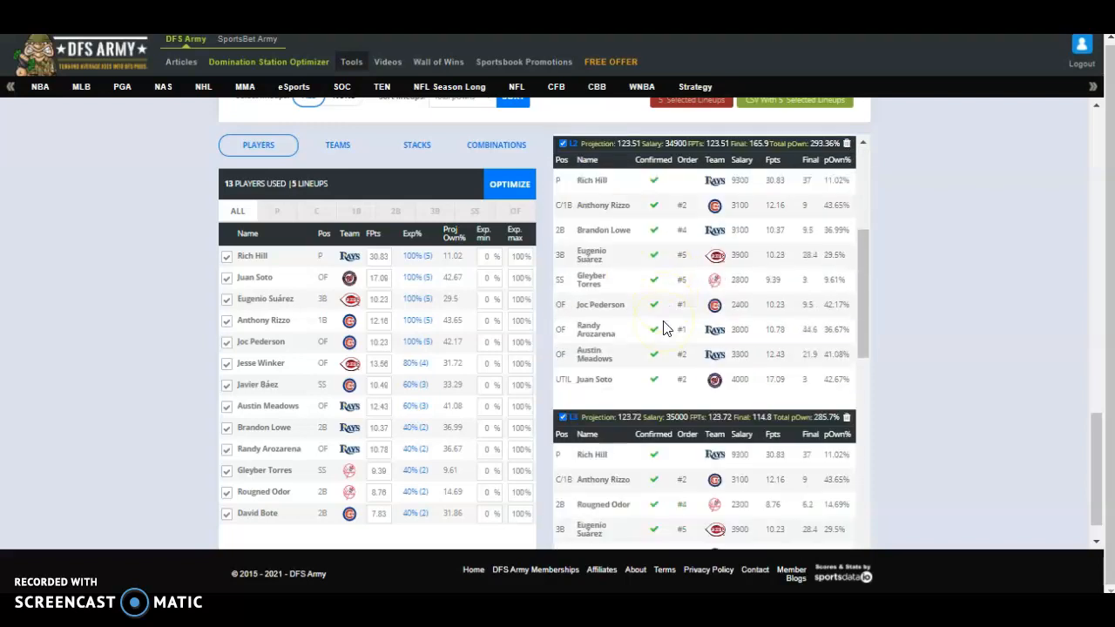
scroll(662, 328, up, 2)
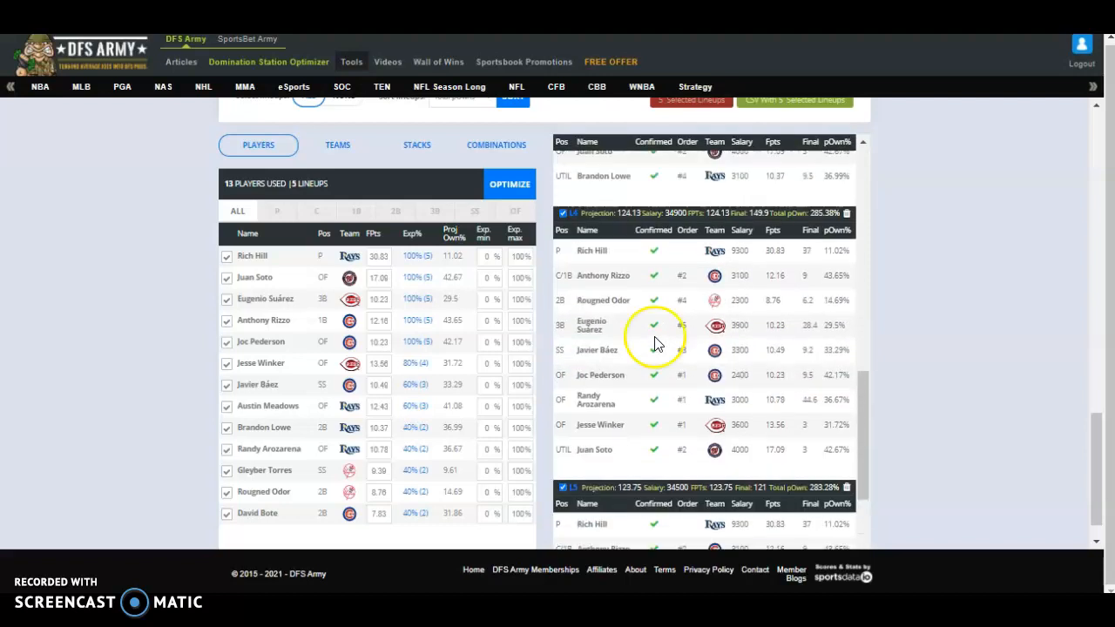
scroll(641, 423, up, 13)
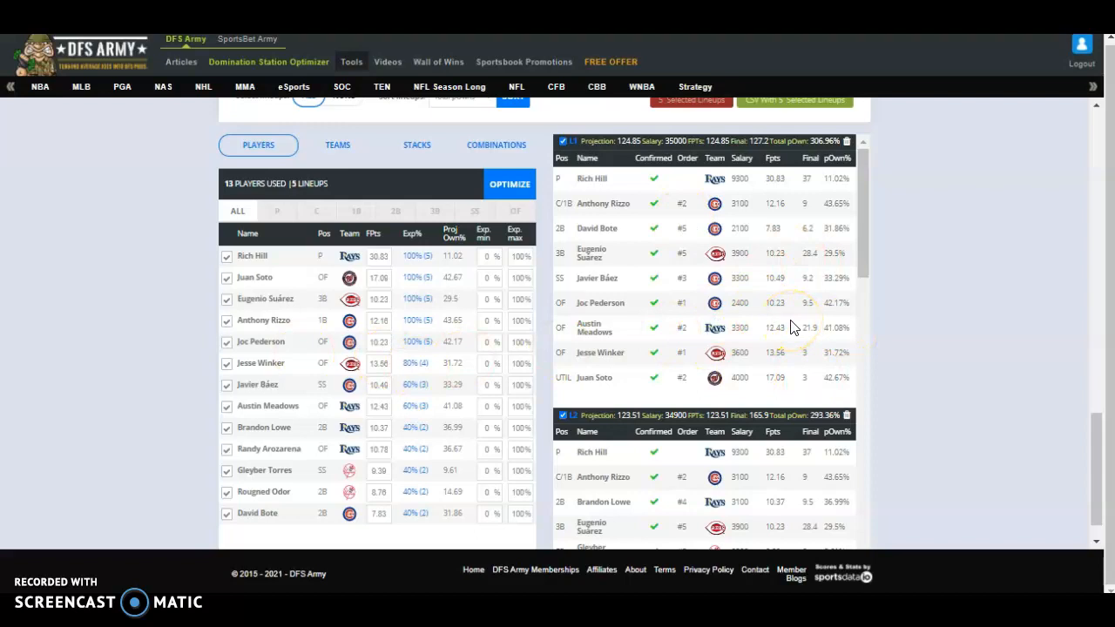
scroll(783, 323, down, 2)
scroll(740, 443, up, 2)
- Include all players again and exclude the pitchers Johnny Cueto, Trevor Williams and Joe Ross
scroll(121, 287, up, 6)
scroll(121, 286, up, 1)
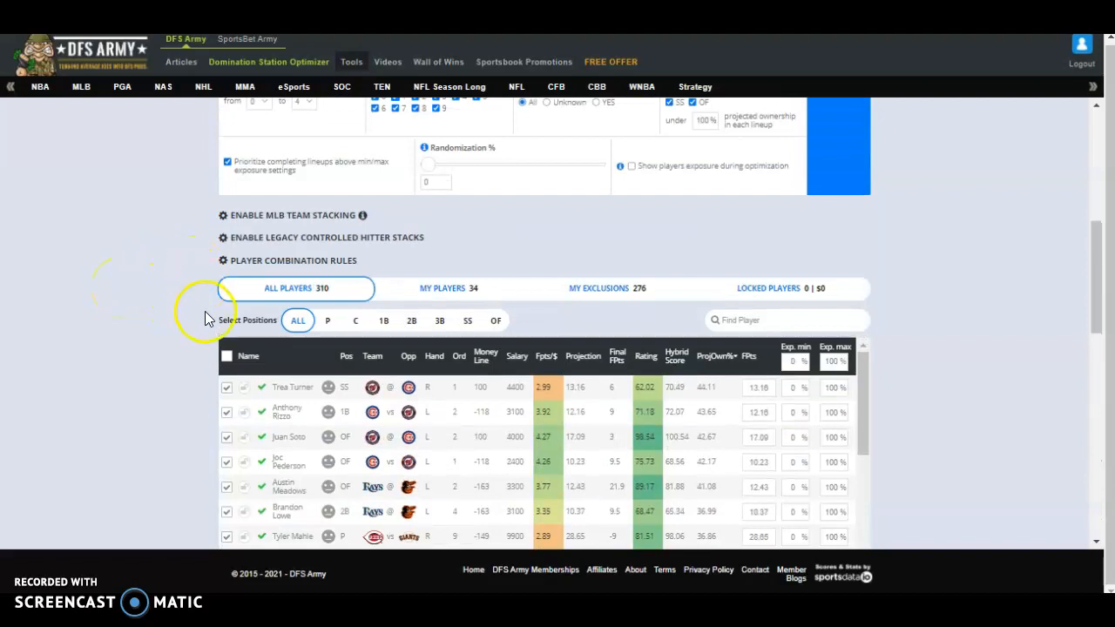
click(227, 356)
click(324, 324)
scroll(142, 348, down, 2)
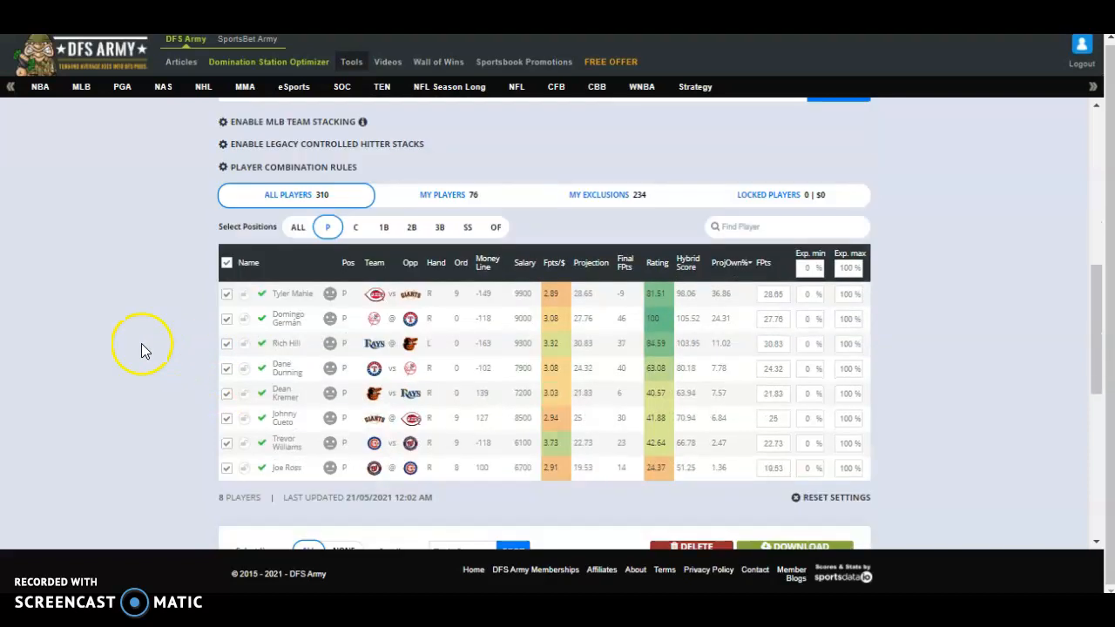
click(227, 339)
click(227, 365)
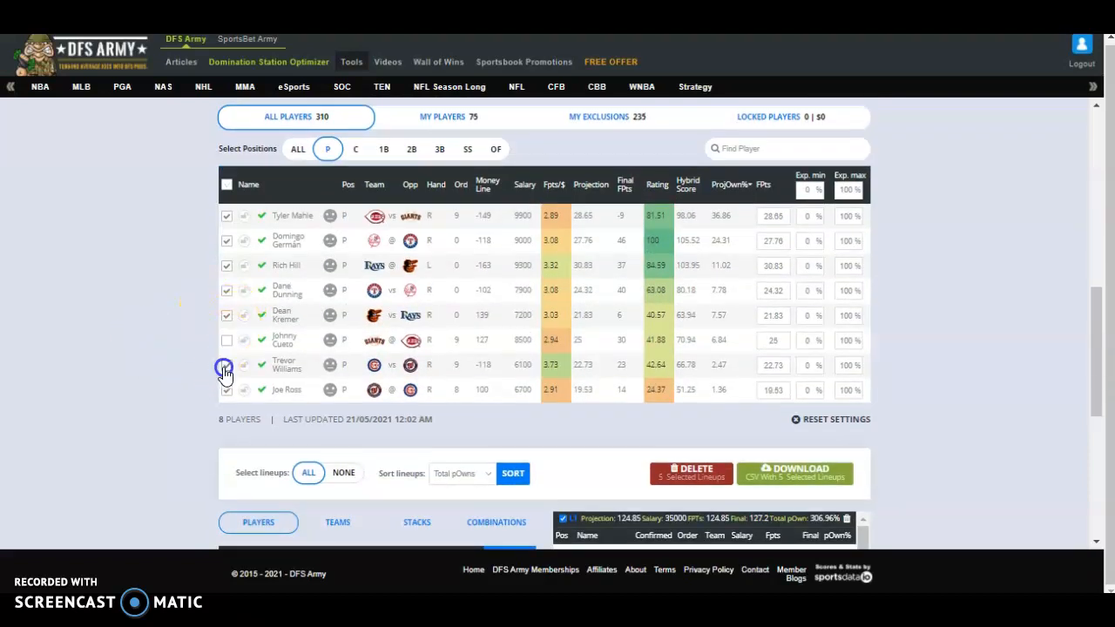
click(226, 389)
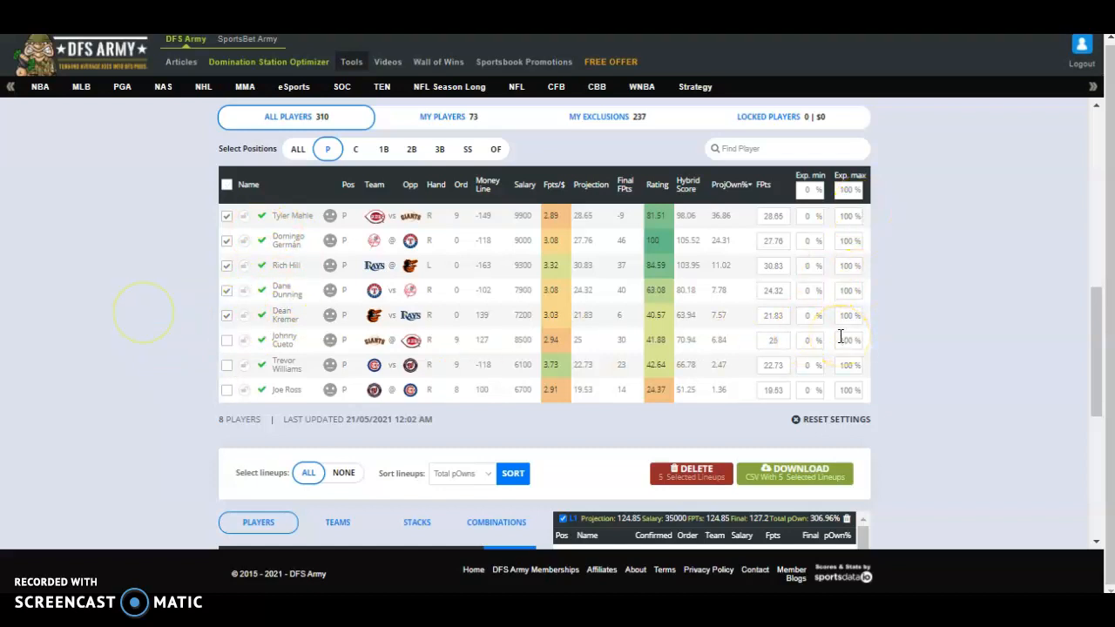
- Set the maximum exposure of all pitchers to 40% and boost Domingo Germán's projection with the happy face rating
double_click(843, 190)
text(40)
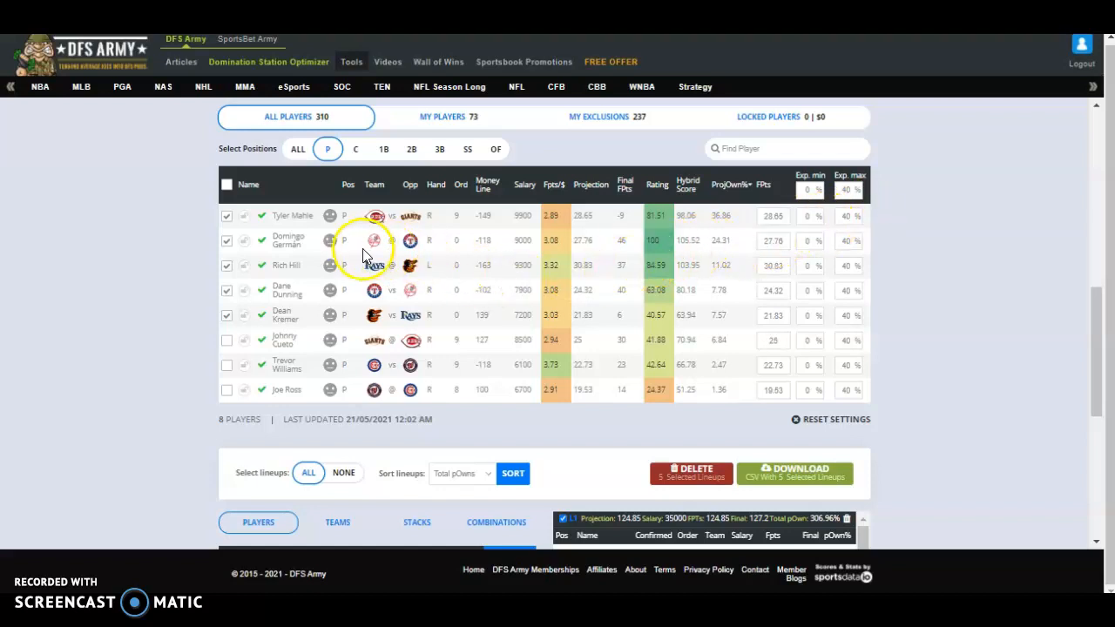
click(329, 248)
click(329, 272)
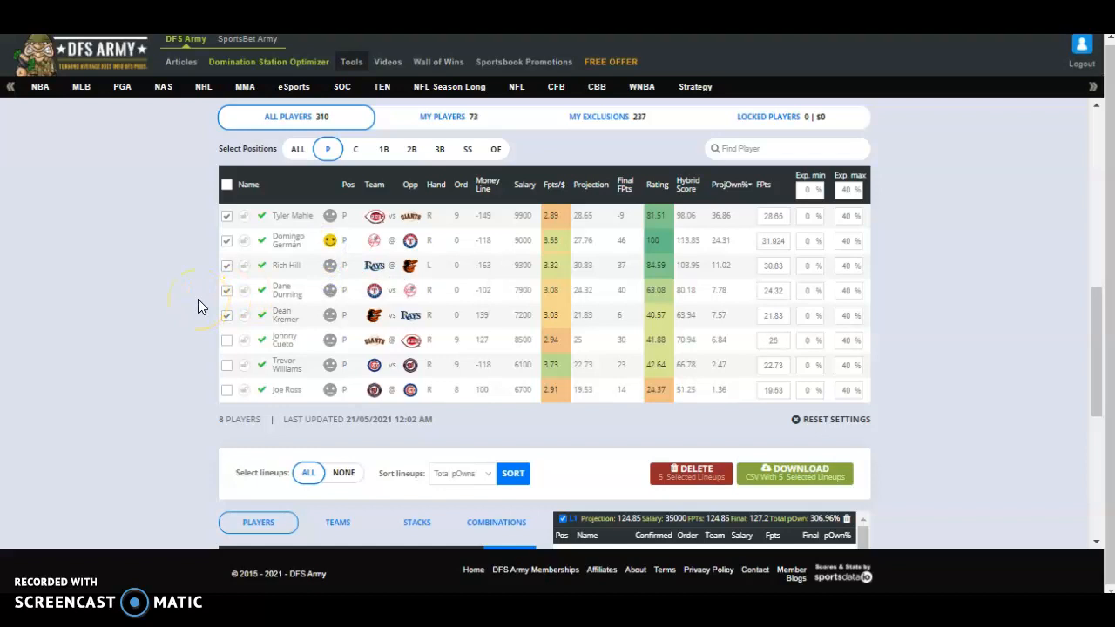
- Set the minimum projected ownership cap to 220 and the number of lineups to 50
scroll(198, 298, up, 2)
click(293, 209)
scroll(94, 240, up, 2)
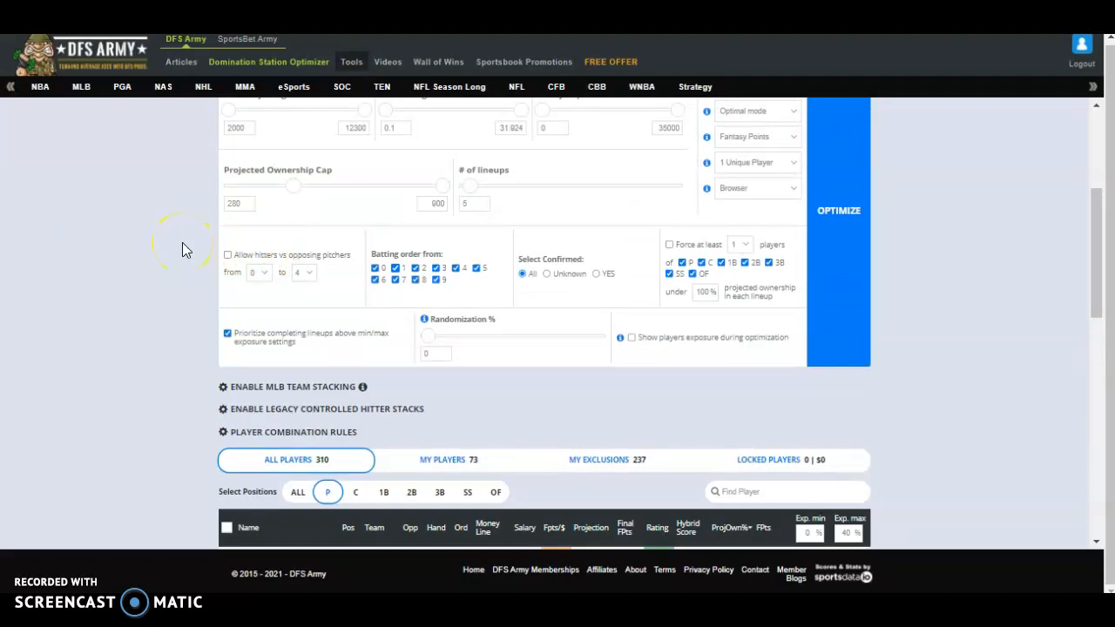
scroll(182, 244, up, 1)
double_click(233, 289)
text(2)
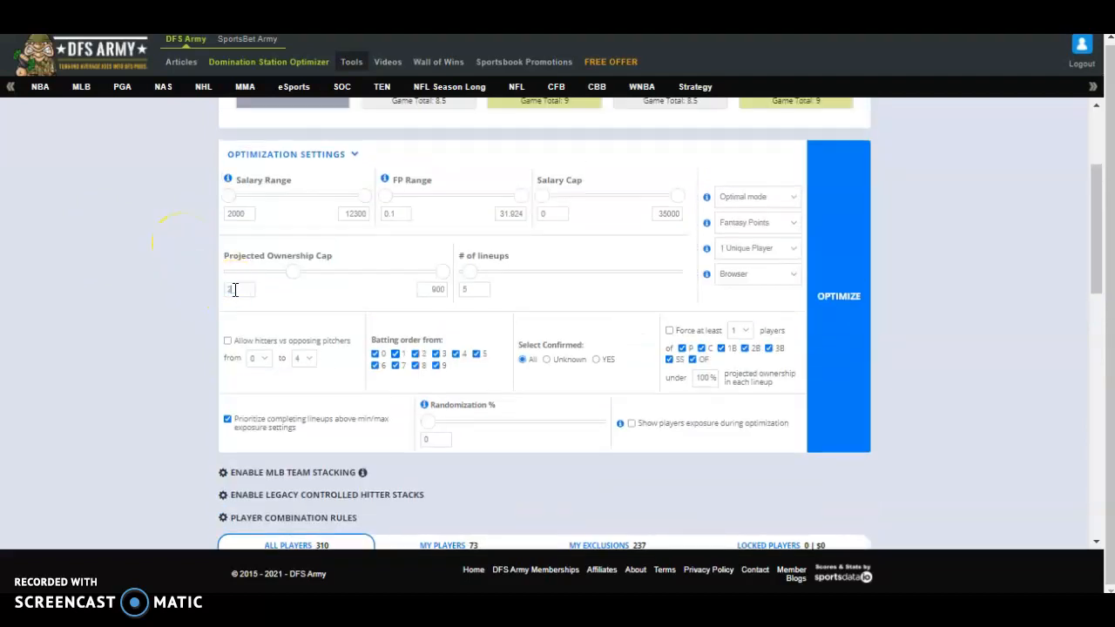
text(20)
click(305, 307)
double_click(475, 289)
text(50)
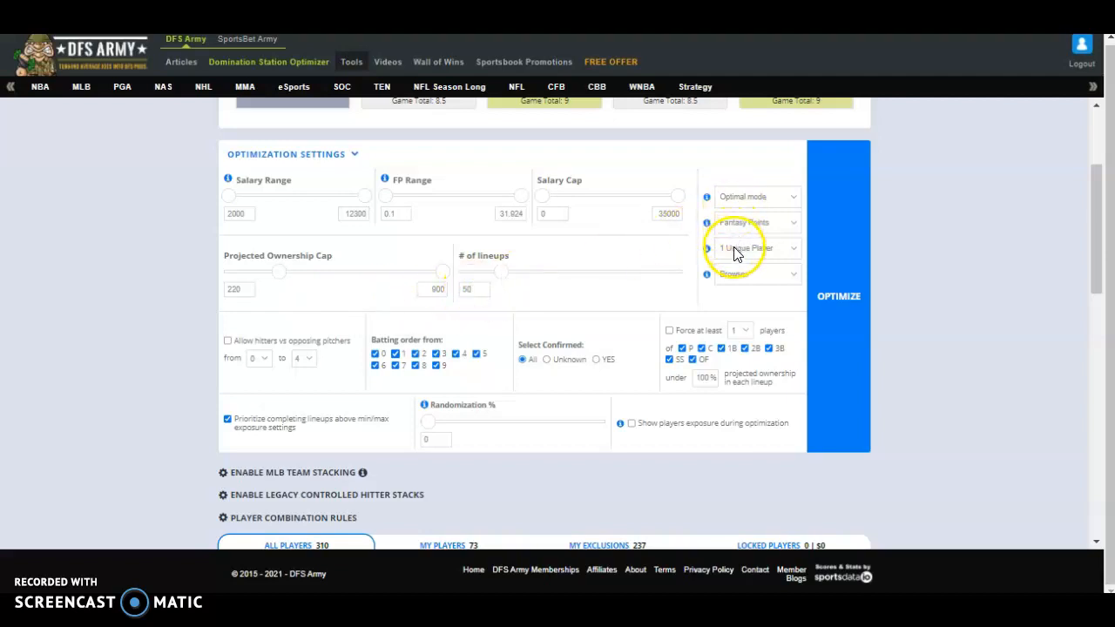
- Set the randomization to 25% and allow from 0 to 2 hitters against opposing pitchers
double_click(437, 437)
text(28)
click(266, 340)
click(301, 359)
click(298, 390)
- Enable MLB team stacking with randomly selected teams and exclude the 4-2 and 4-4 stack combinations
scroll(179, 405, up, 1)
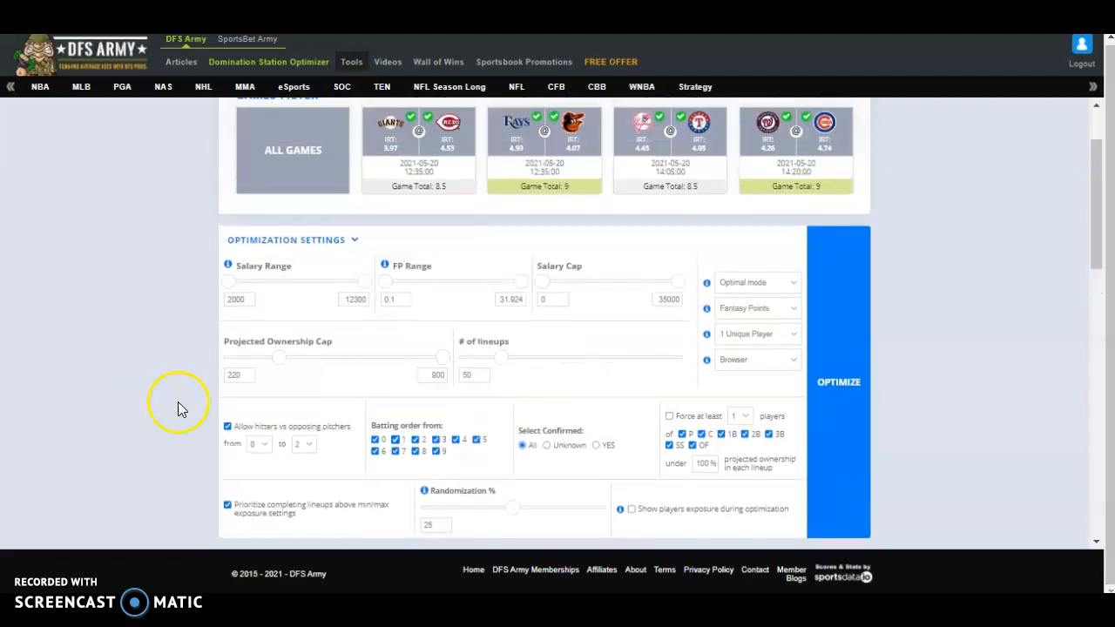
scroll(142, 384, down, 2)
scroll(136, 383, down, 2)
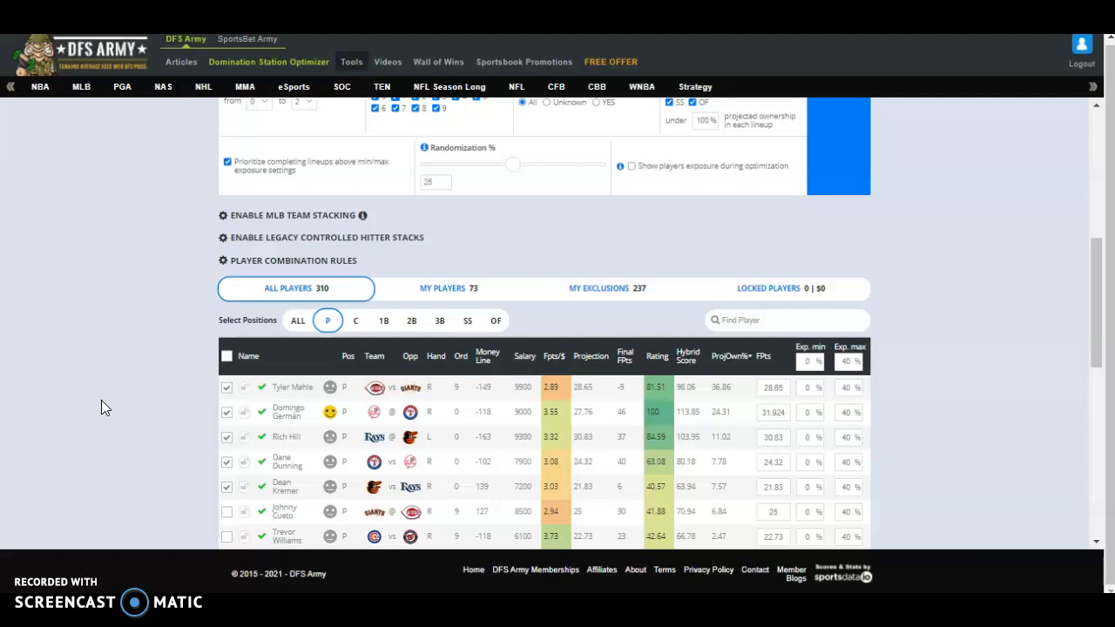
scroll(101, 400, down, 1)
scroll(101, 400, up, 1)
click(242, 220)
click(234, 268)
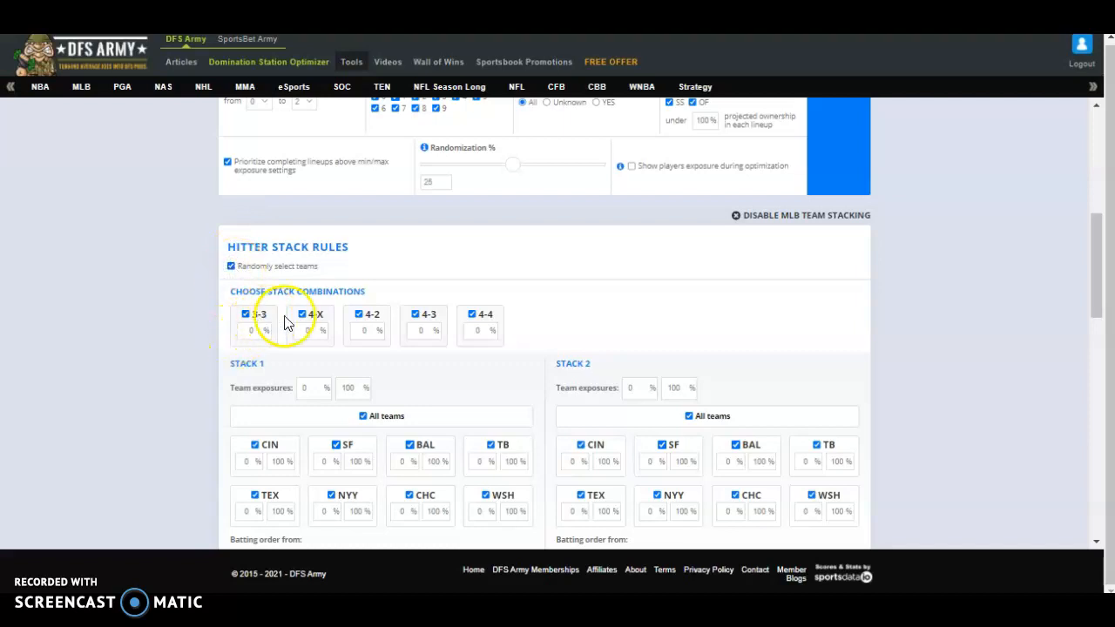
click(362, 315)
click(476, 314)
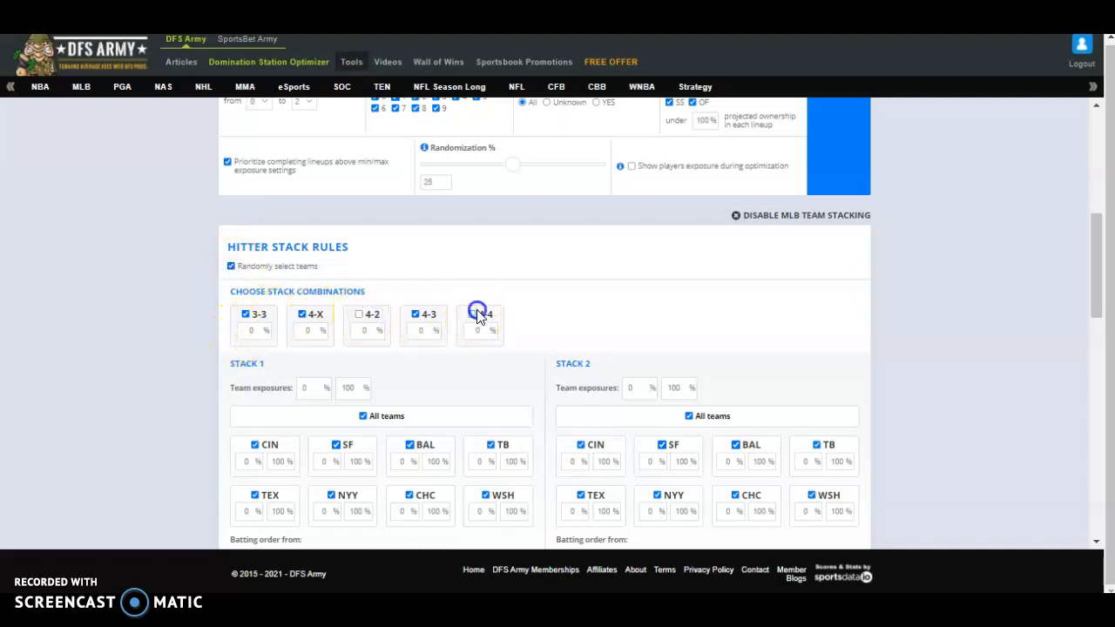
- Set the stack combination shares to 25% for 3-3, 50% for 4-X and 25% for 4-3
click(251, 334)
click(254, 332)
double_click(254, 333)
text(40)
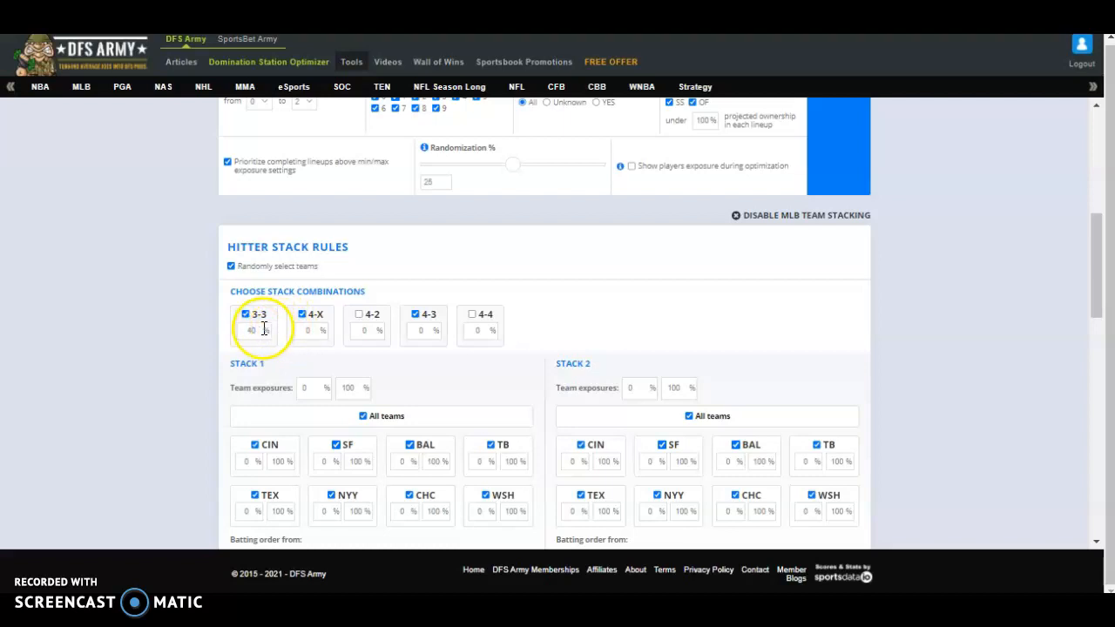
click(259, 331)
double_click(259, 331)
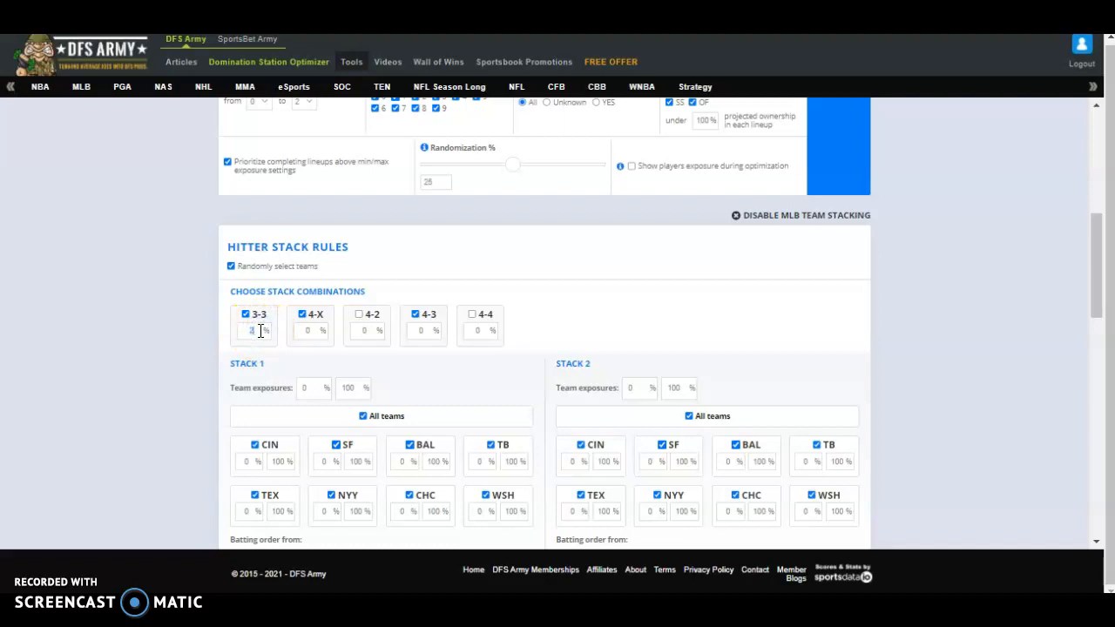
click(306, 331)
text(50)
click(418, 329)
- Set the Stack 1 maximum exposures to 20% for TB and NYY and 12% for WSH, CHC and CIN
scroll(502, 337, down, 2)
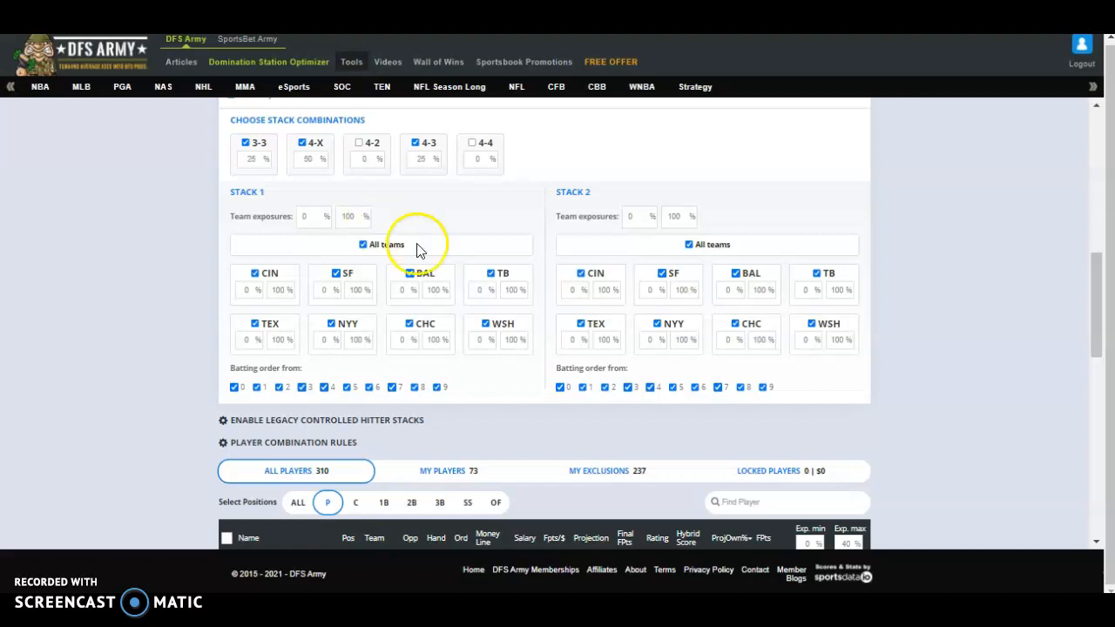
double_click(514, 291)
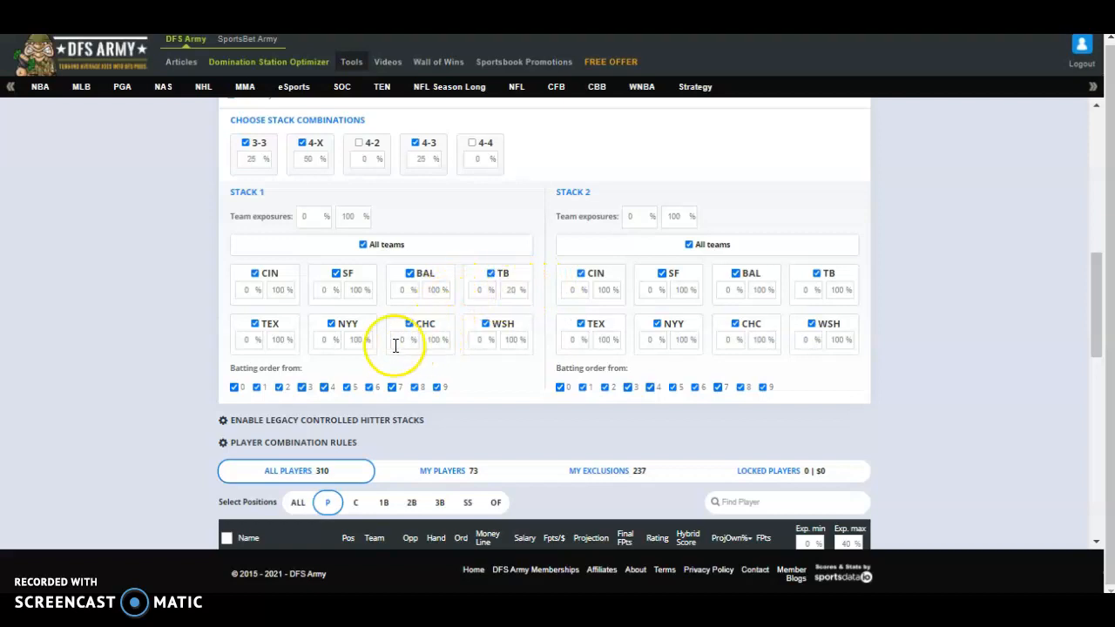
double_click(361, 340)
text(20)
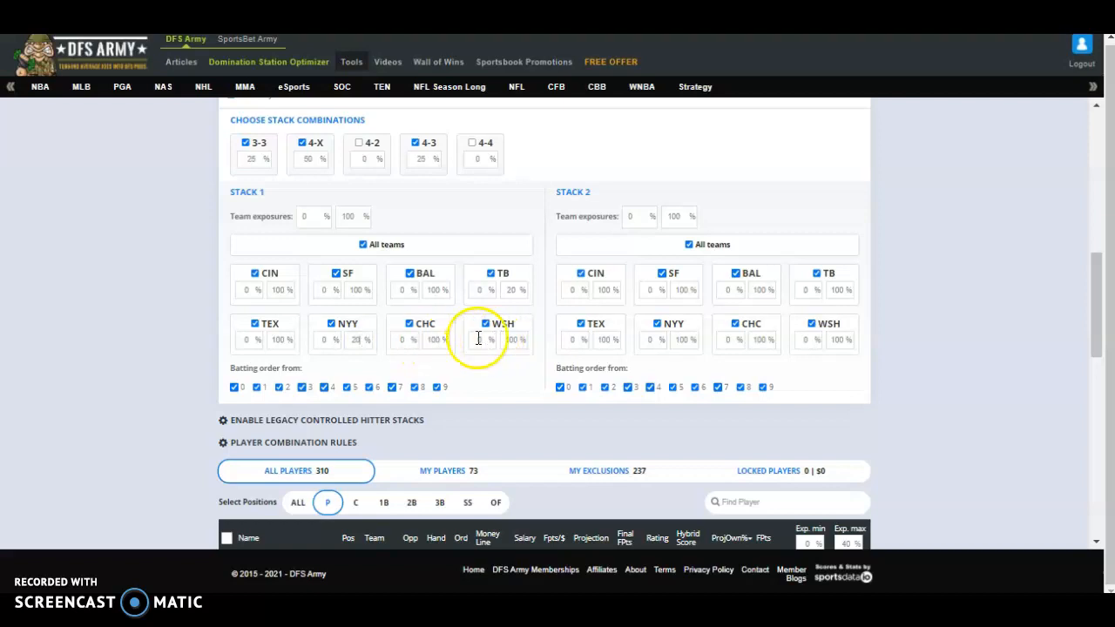
double_click(509, 340)
text(12)
double_click(438, 340)
text(12)
double_click(279, 291)
text(12)
- Set the Stack 1 maximum exposures to 8% for SF, BAL and TEX
double_click(365, 290)
text(8)
click(397, 297)
double_click(429, 290)
text(8)
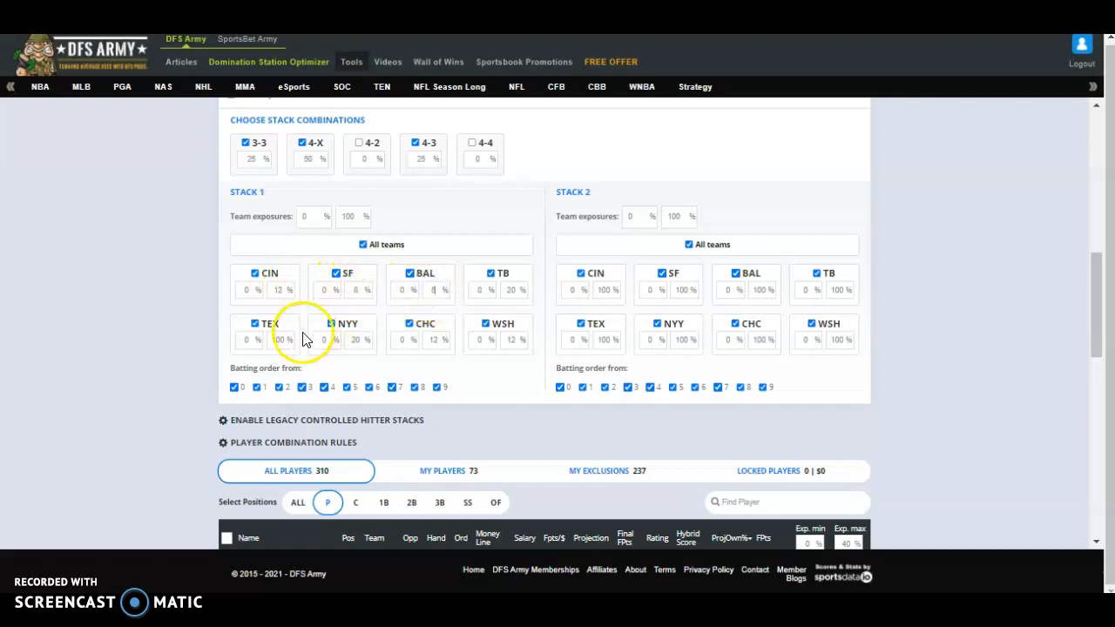
double_click(281, 339)
text(8)
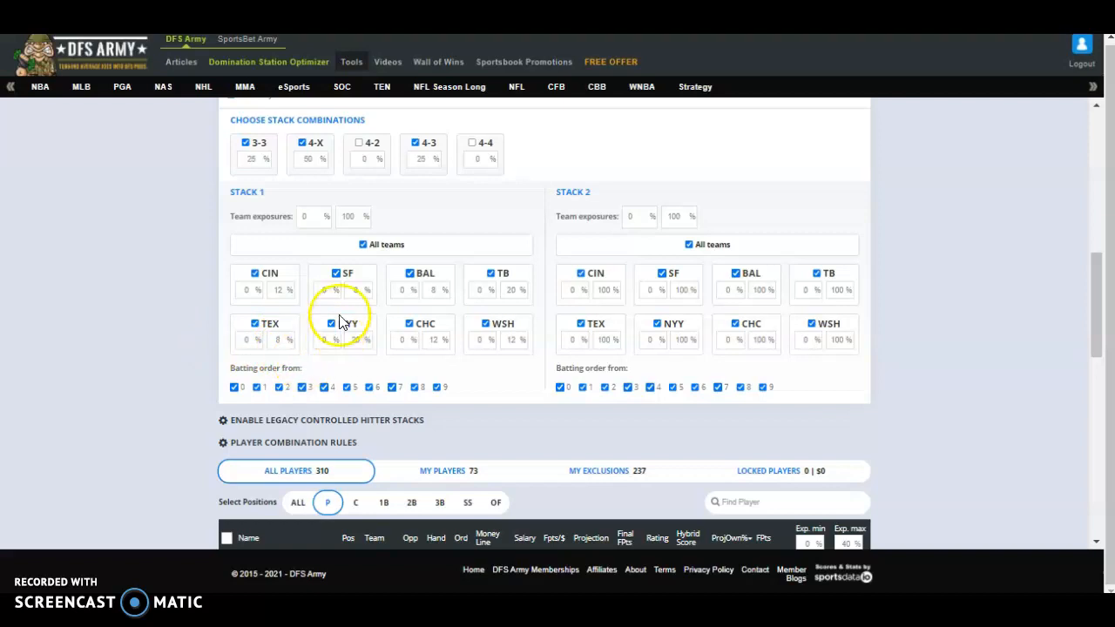
- Set the overall team exposure minimum to 5% for Stack 1 and the overall maximum to 30% for Stack 2
double_click(307, 217)
text(5)
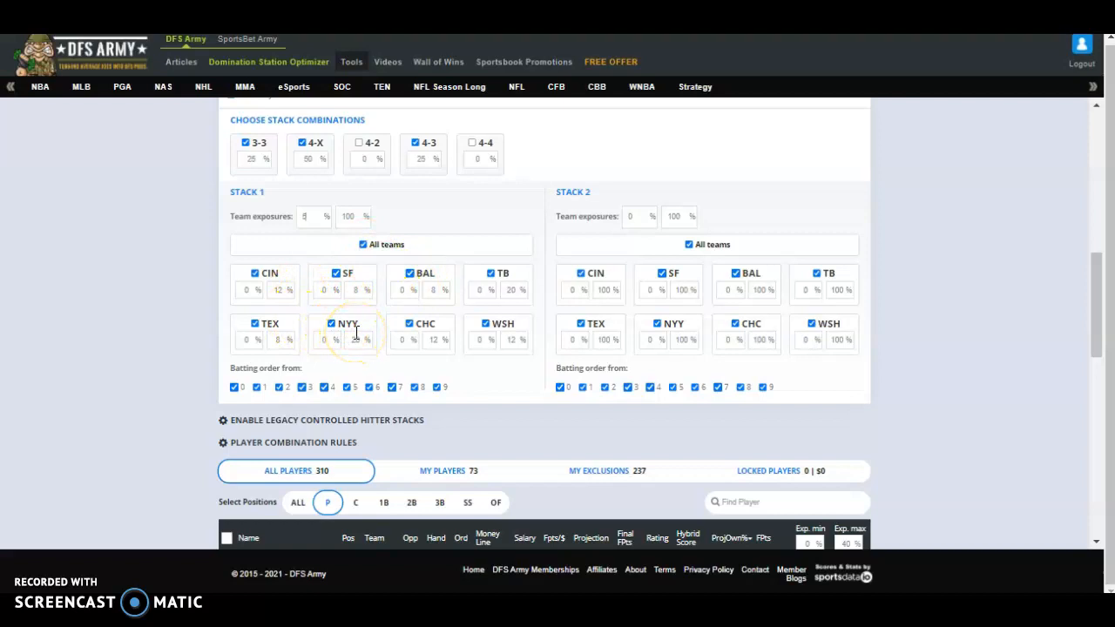
double_click(673, 216)
click(736, 207)
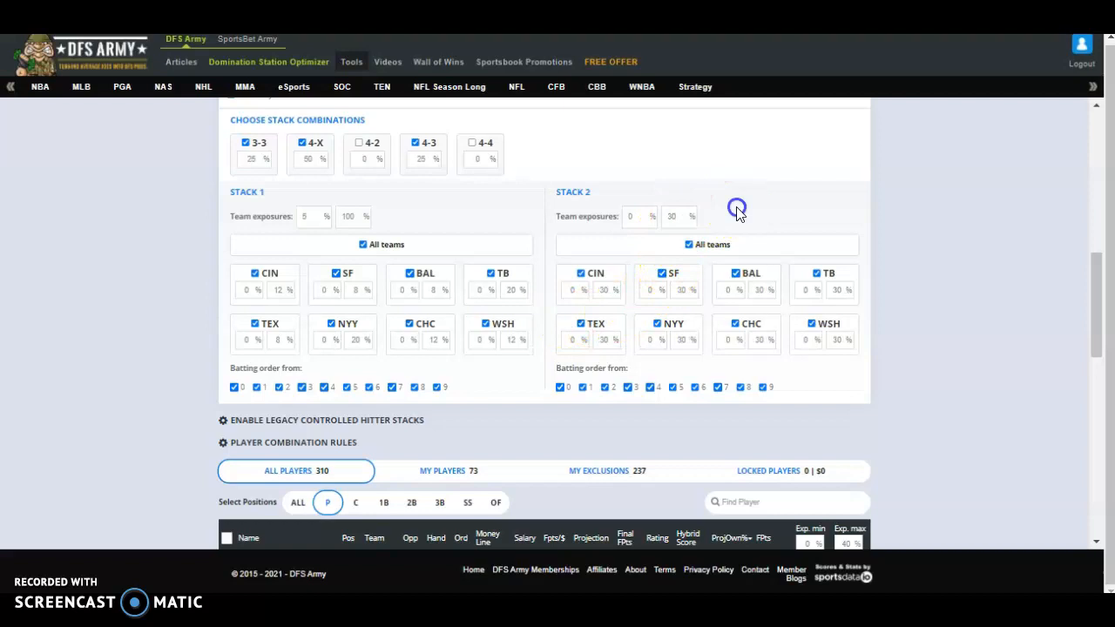
double_click(673, 216)
text(40)
click(714, 216)
double_click(671, 216)
text(30)
click(752, 203)
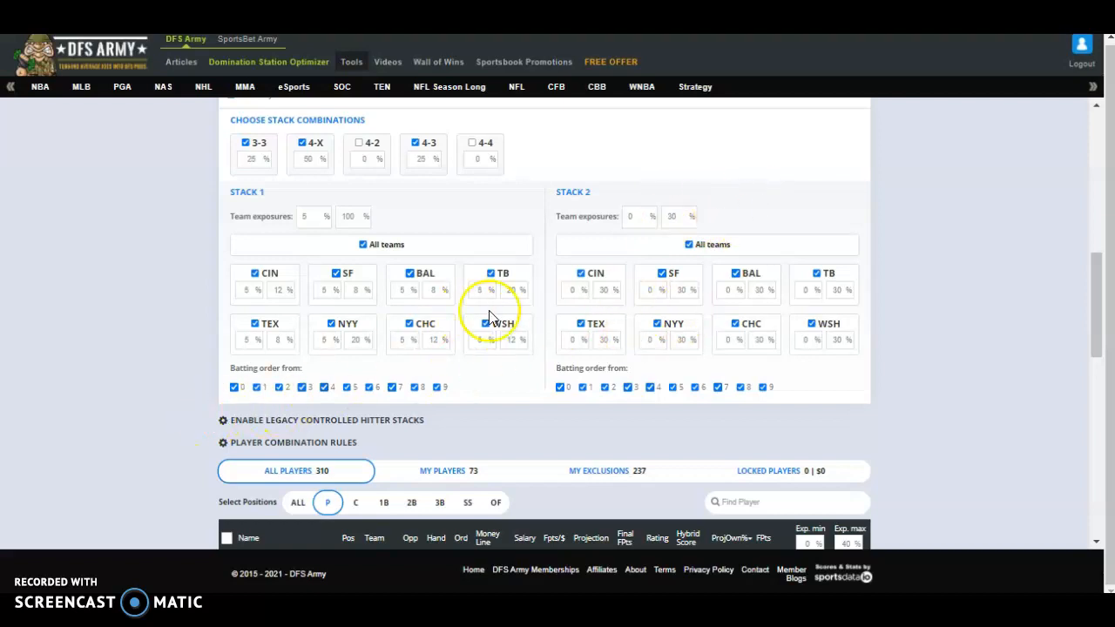
- Check the selected pitchers and run the optimization to generate the 50 lineups
scroll(172, 423, down, 2)
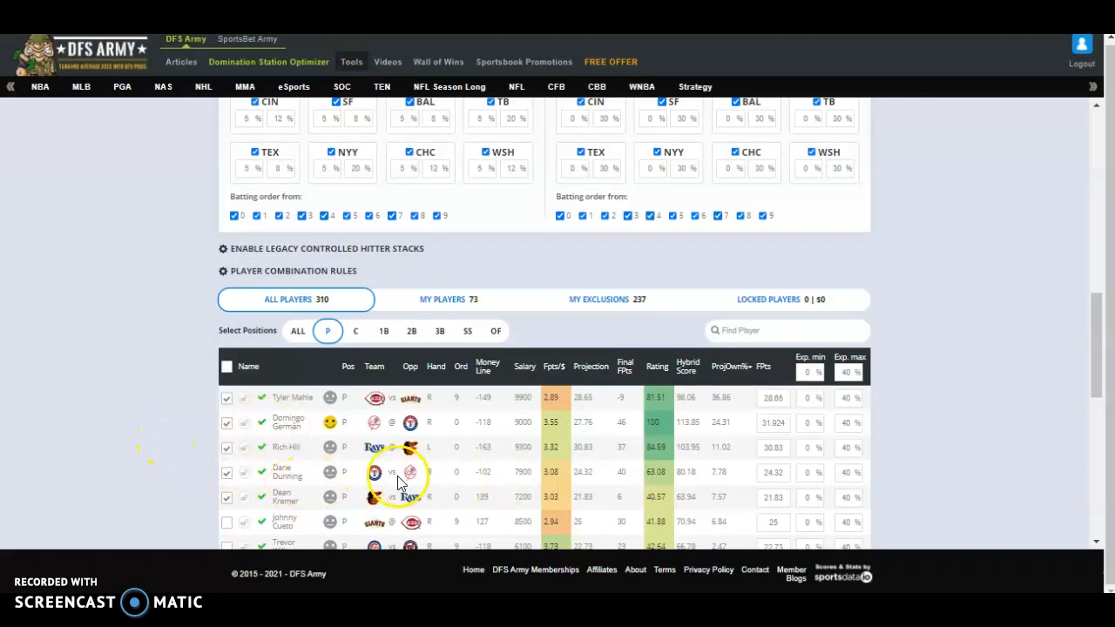
scroll(327, 440, down, 1)
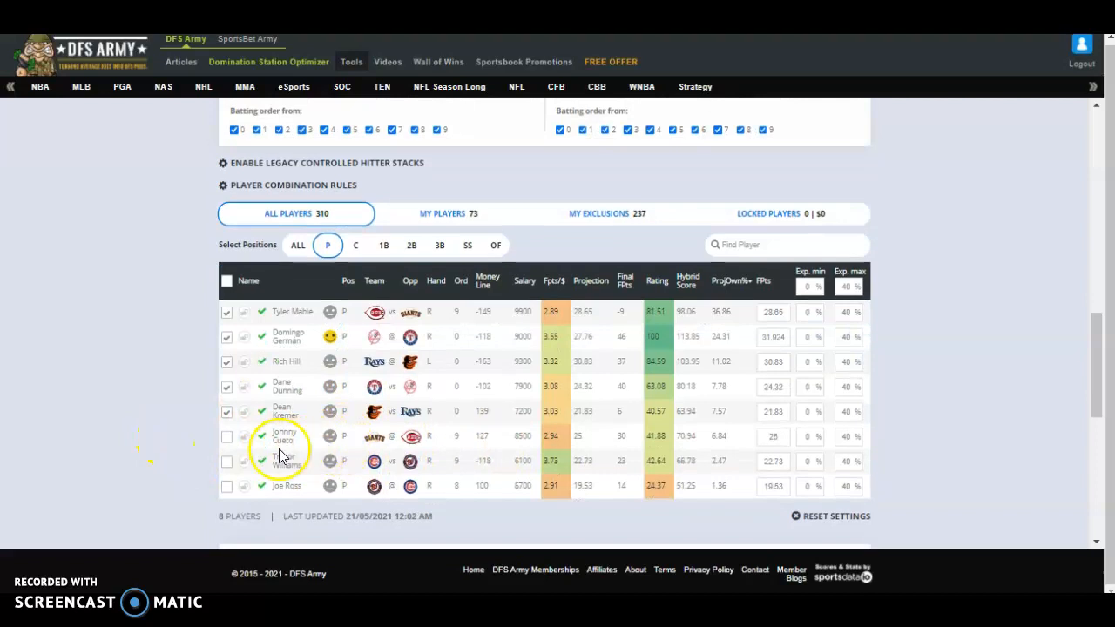
scroll(145, 428, up, 10)
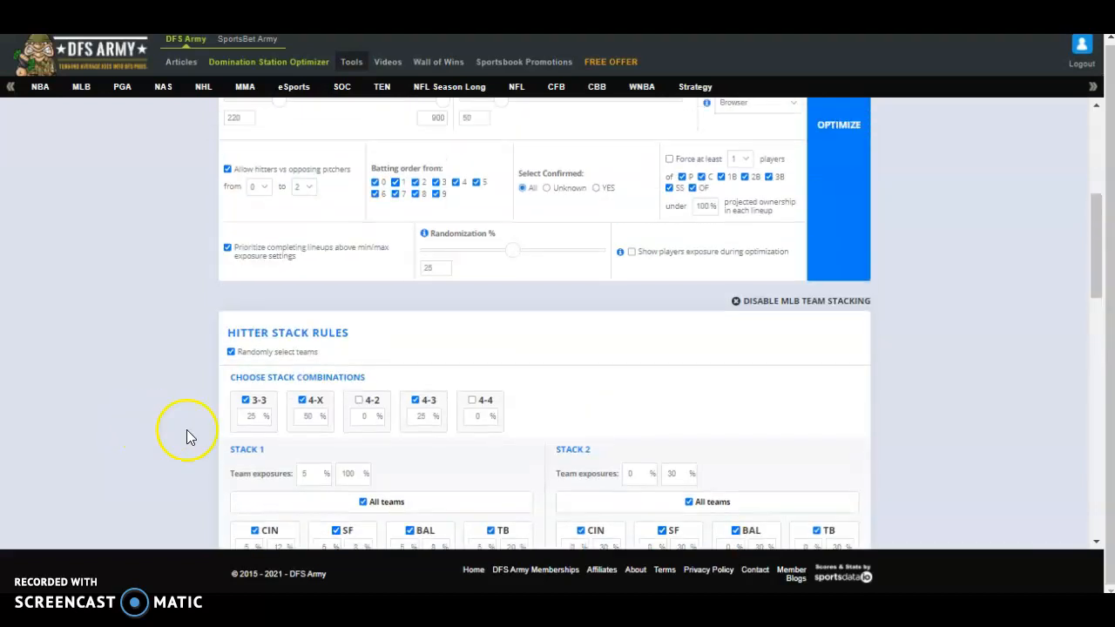
click(839, 386)
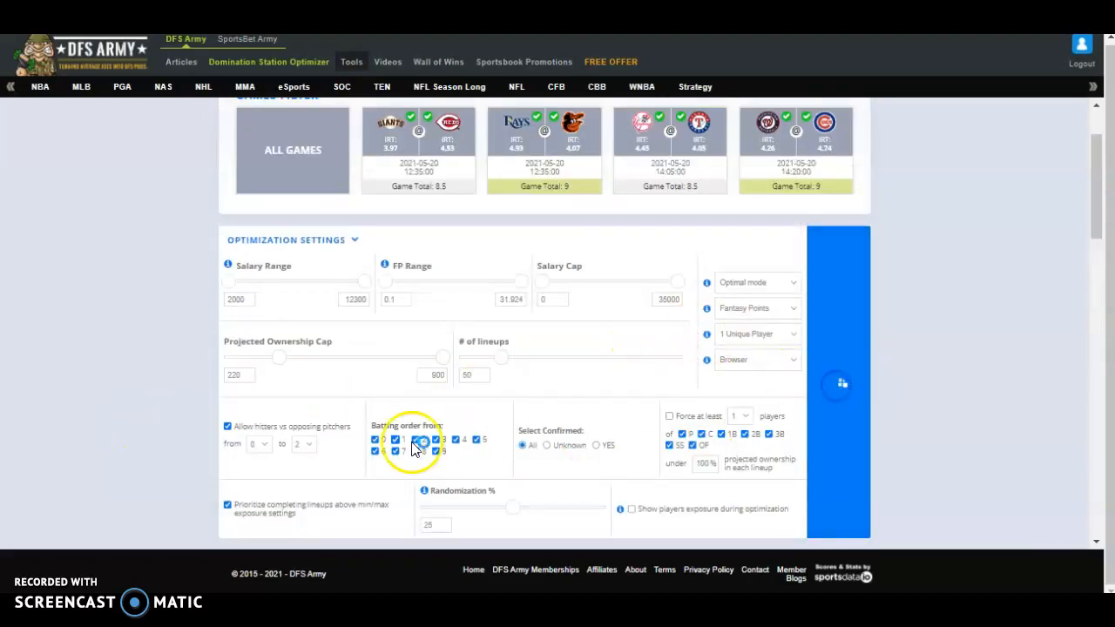
scroll(165, 449, down, 3)
scroll(164, 447, down, 6)
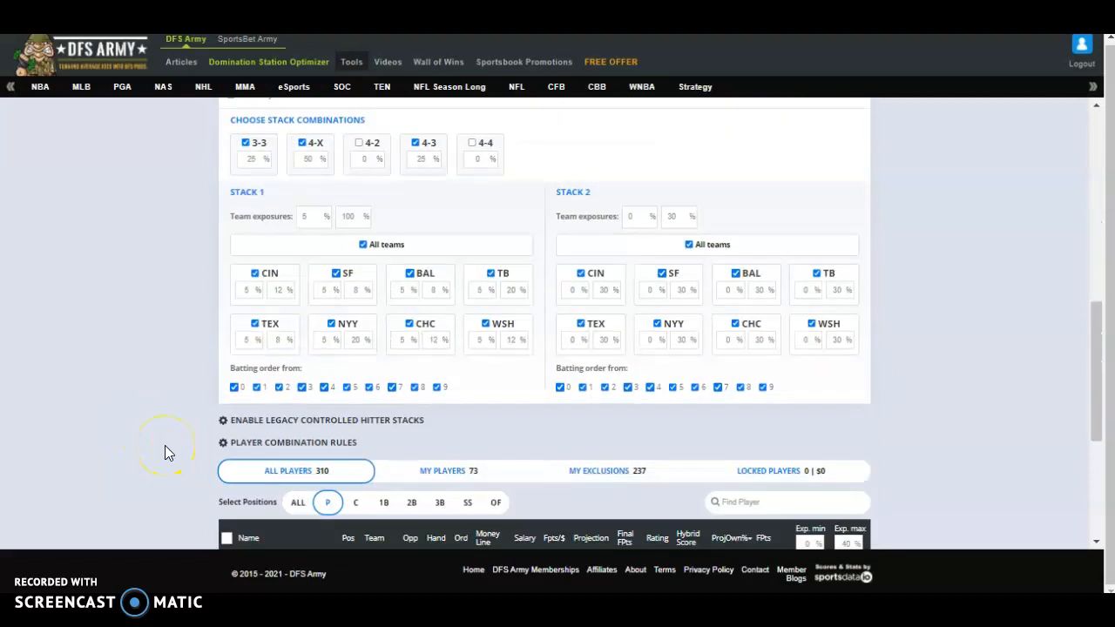
click(168, 451)
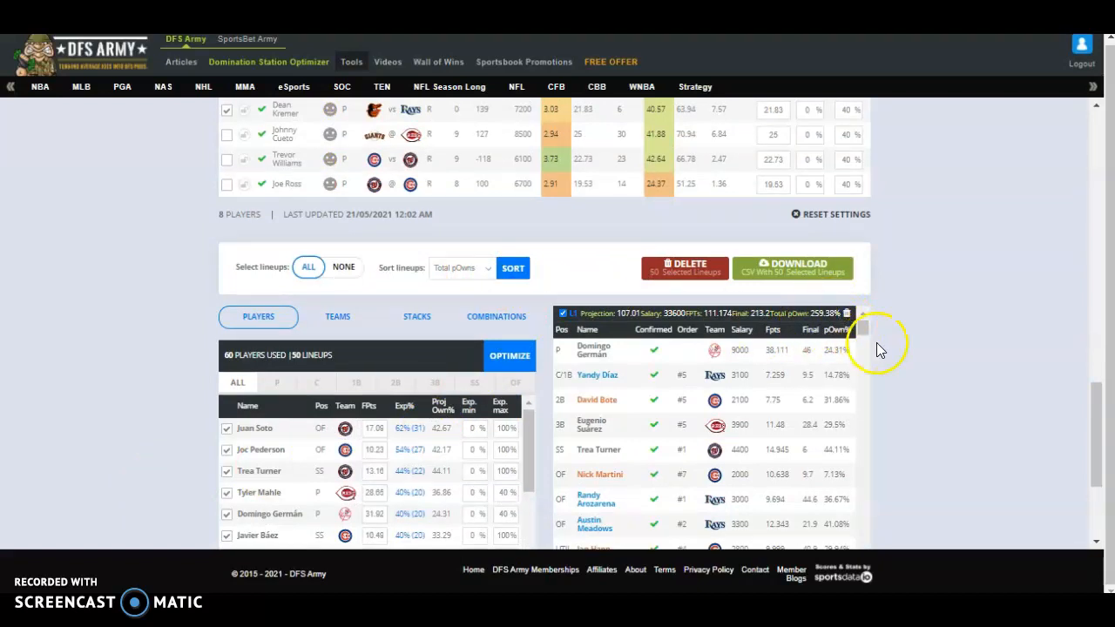
- Examine the final points and total projected ownership of the generated lineups from the last one back to the first
scroll(903, 349, down, 1)
drag(863, 241, 865, 521)
scroll(920, 497, down, 2)
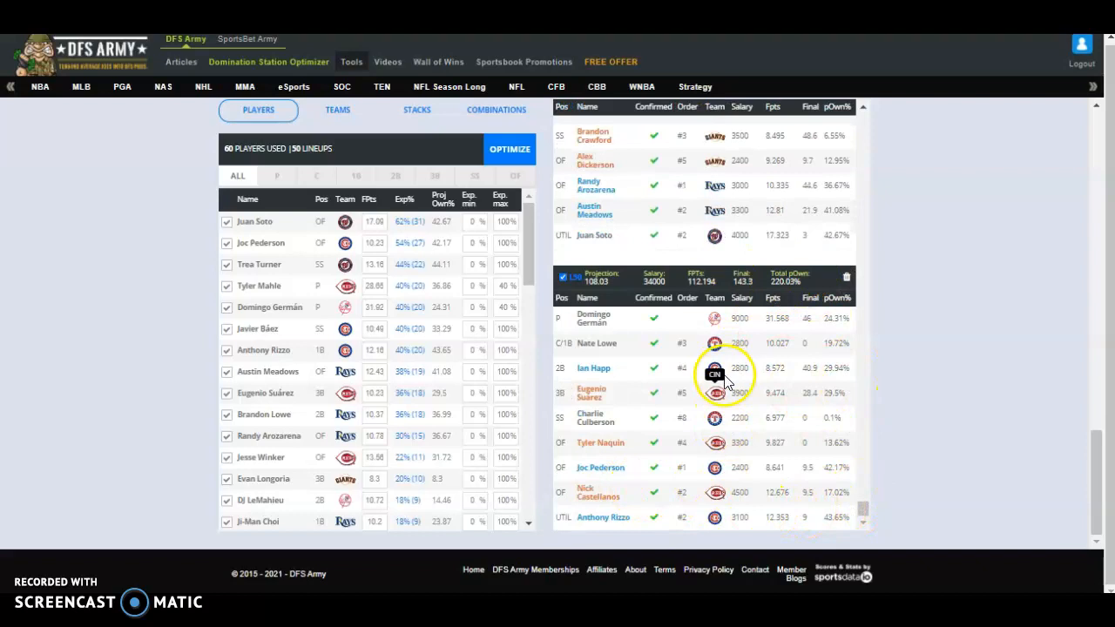
scroll(730, 477, up, 3)
scroll(712, 403, up, 2)
scroll(712, 406, up, 6)
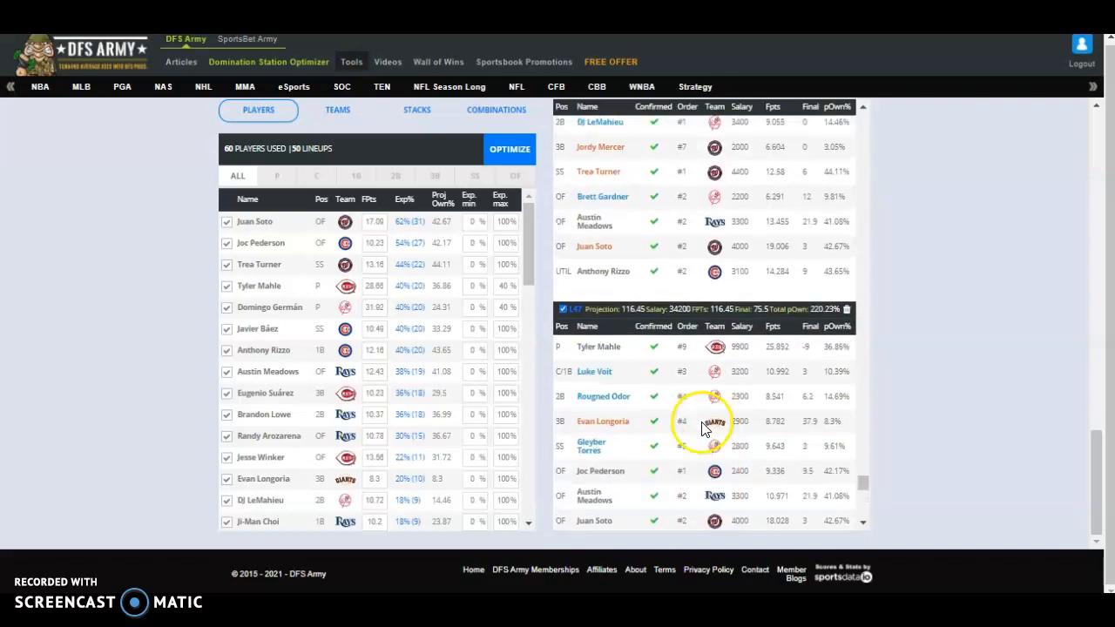
scroll(705, 425, up, 9)
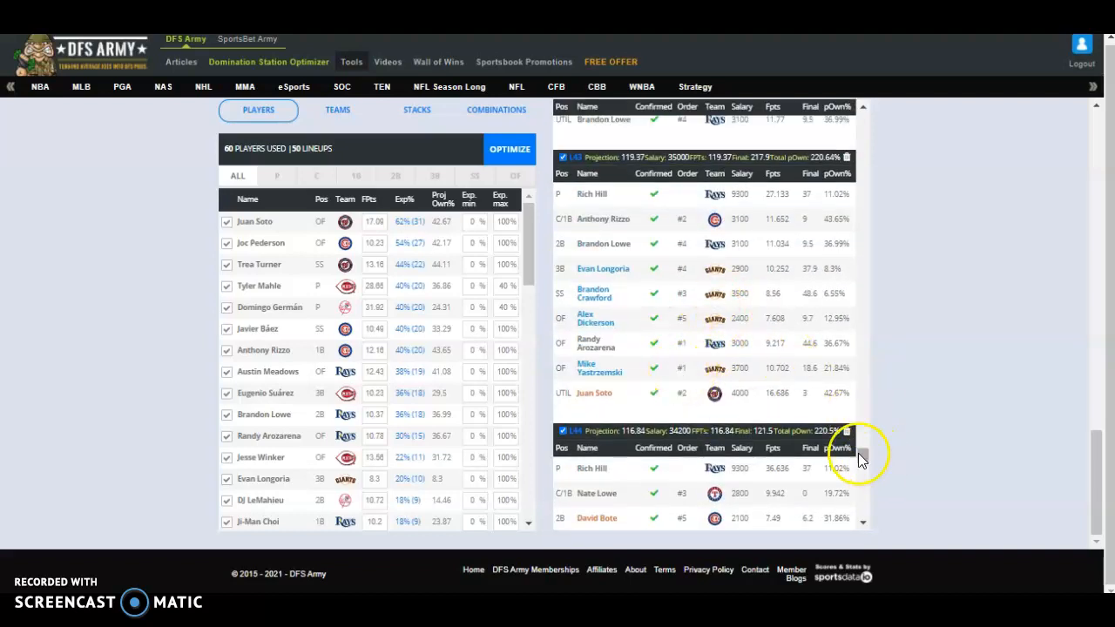
drag(861, 462, 858, 114)
scroll(914, 209, up, 1)
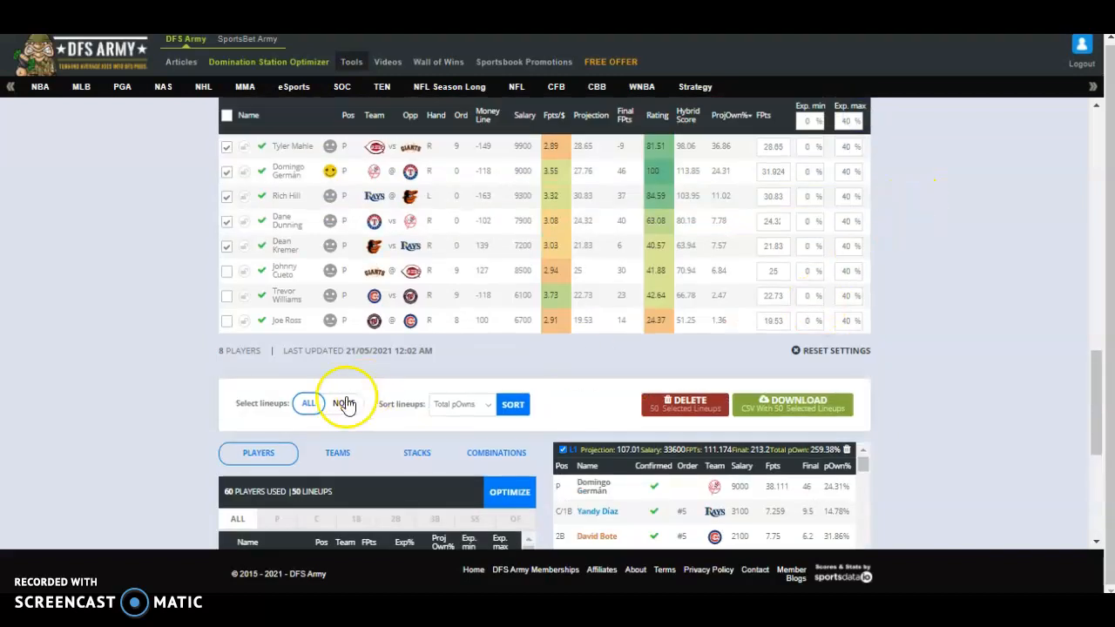
- Sort the generated lineups by Final FPts
click(444, 404)
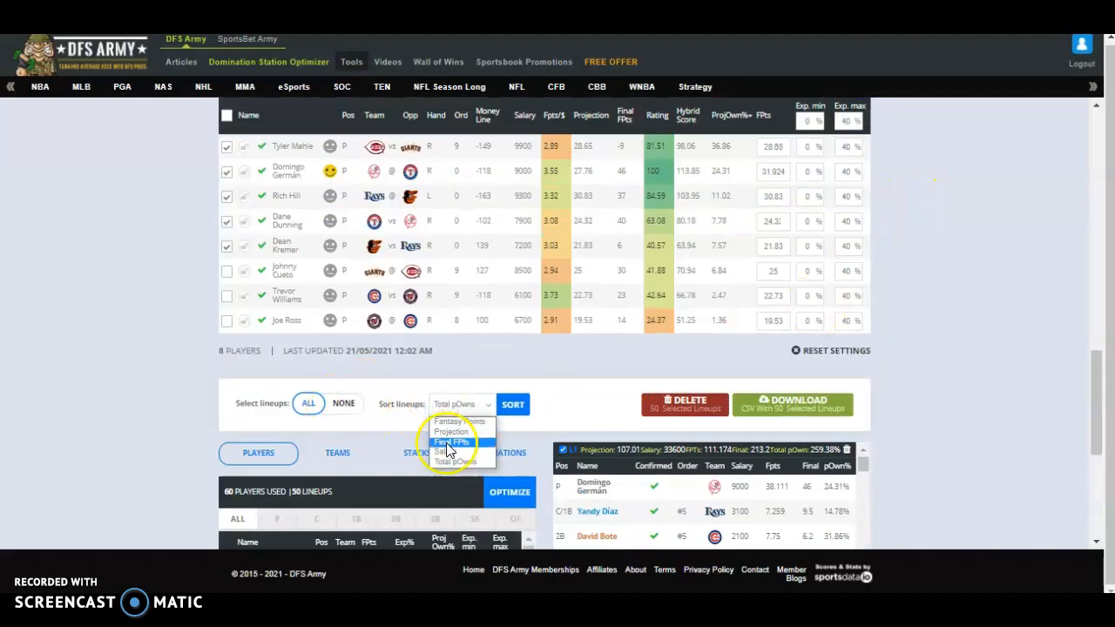
click(449, 443)
click(511, 405)
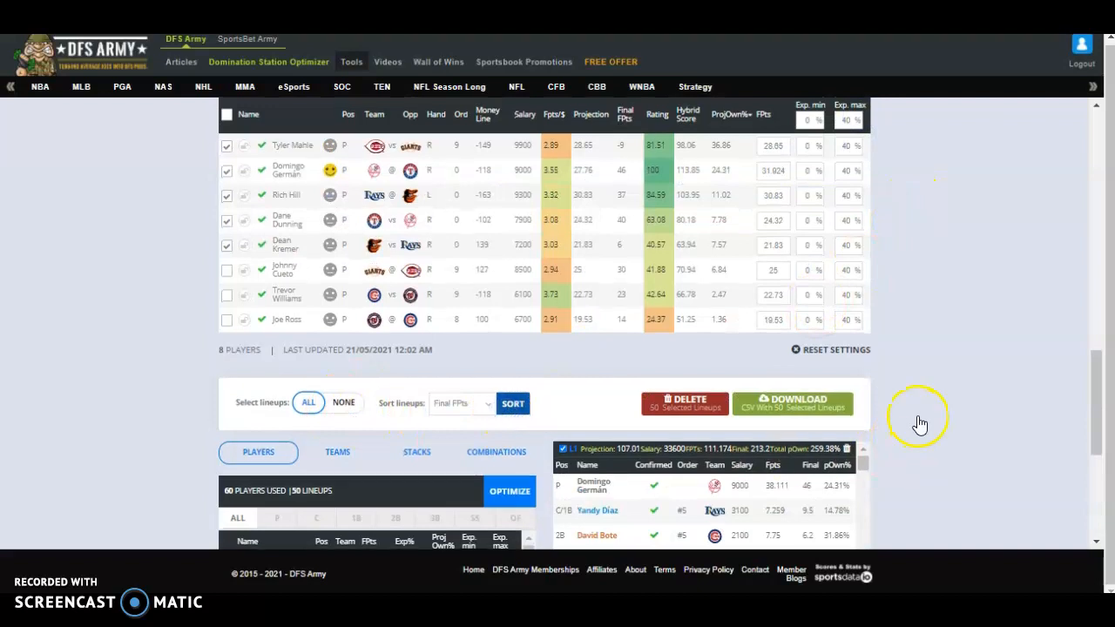
- Compare the final points and total ownership of the best and weaker lineups, and show the stack exposure summary
scroll(915, 424, down, 1)
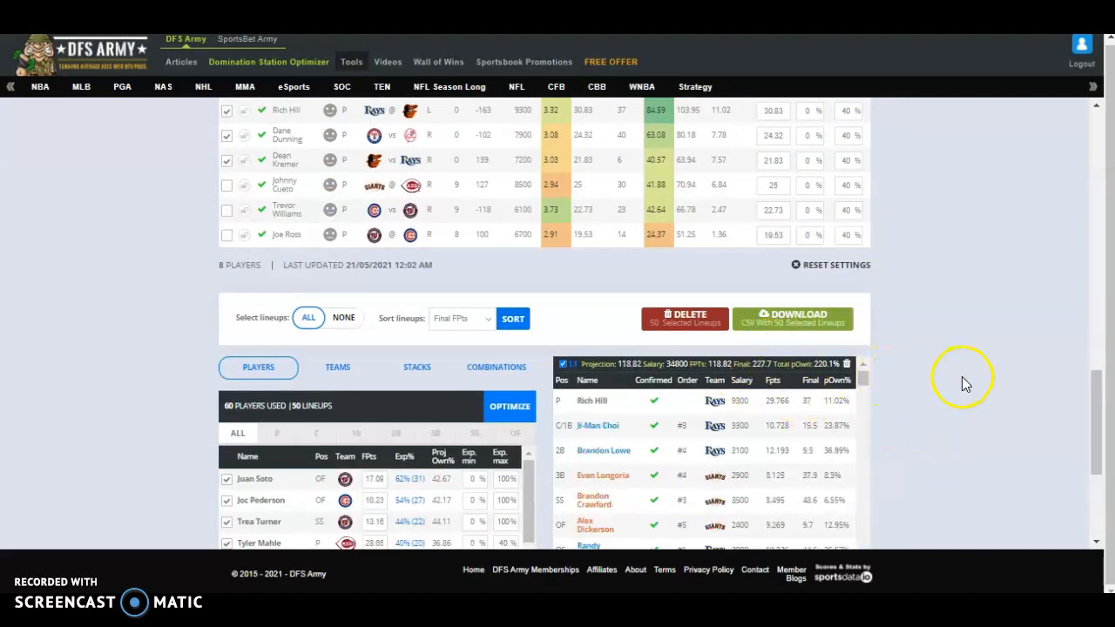
scroll(963, 383, down, 2)
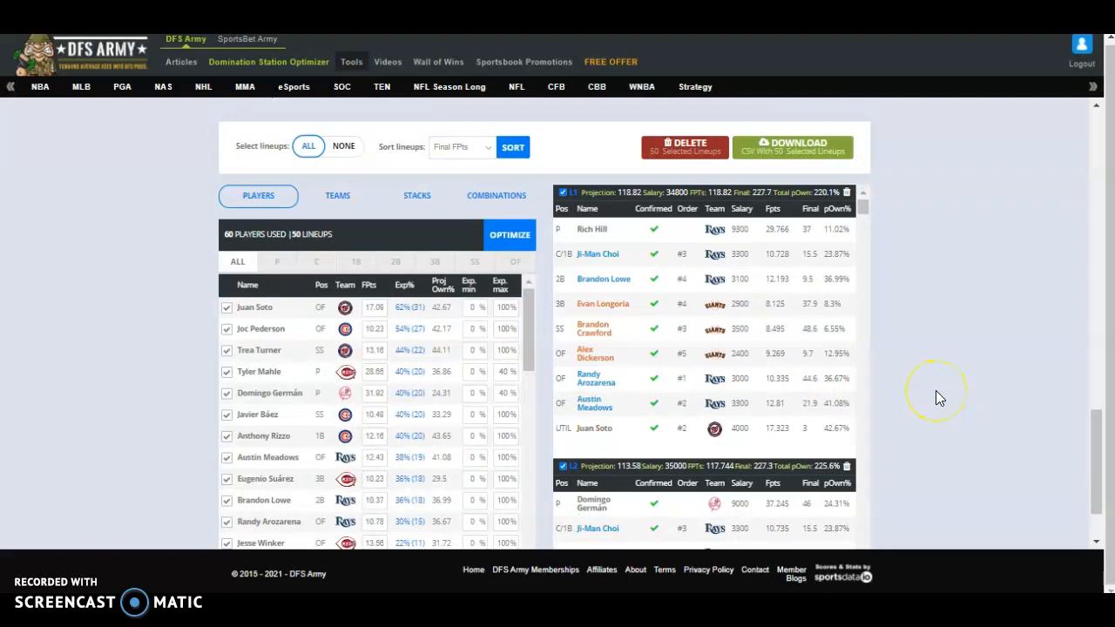
scroll(754, 331, down, 2)
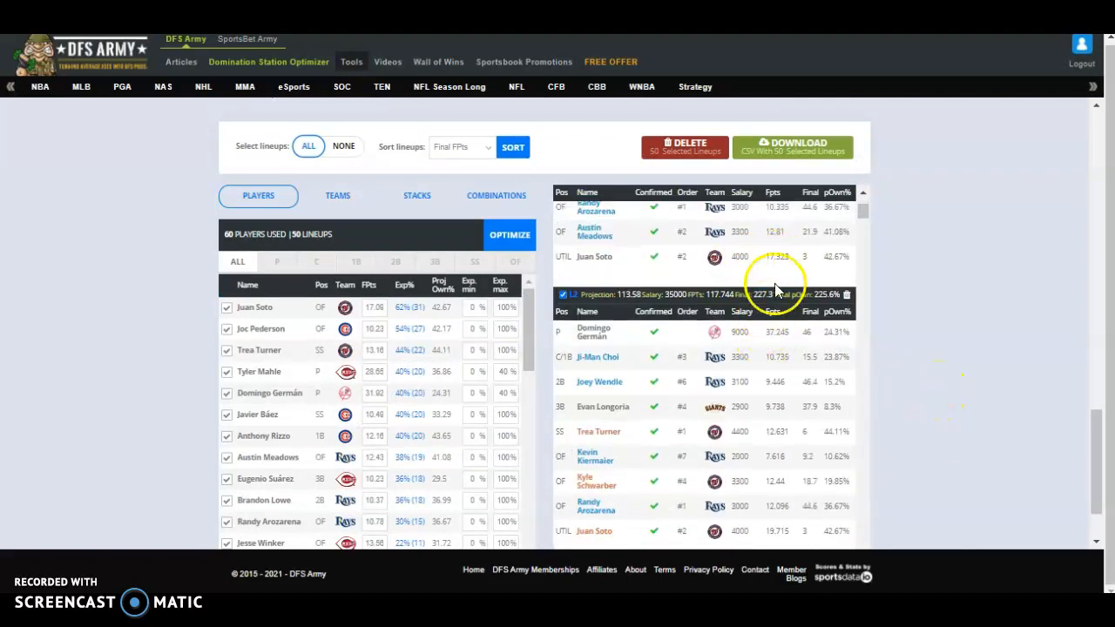
scroll(775, 289, down, 4)
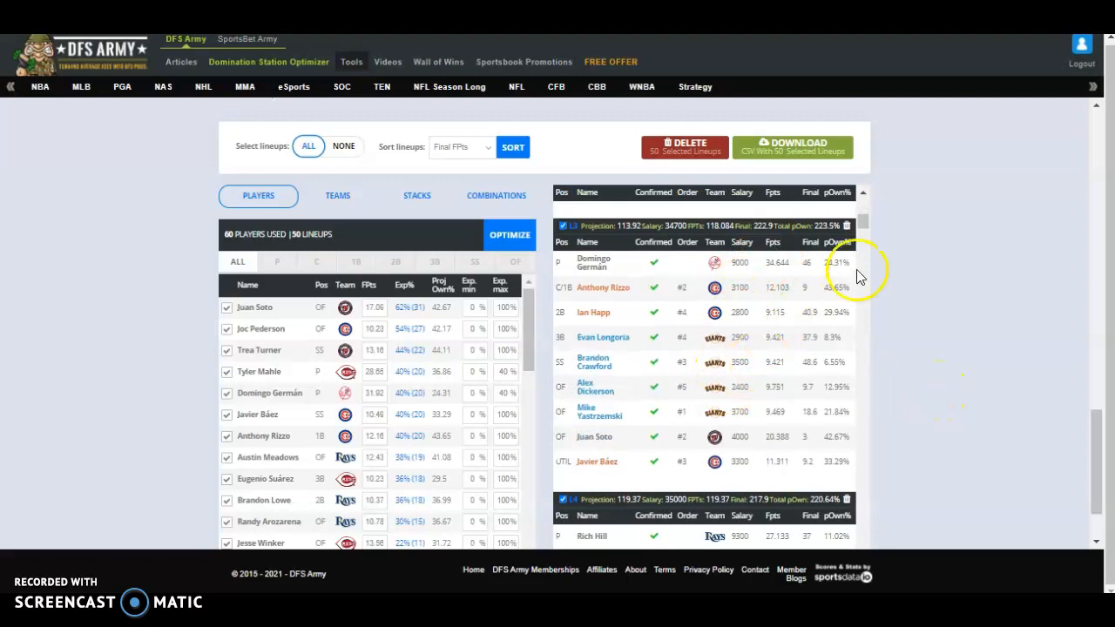
drag(864, 227, 854, 437)
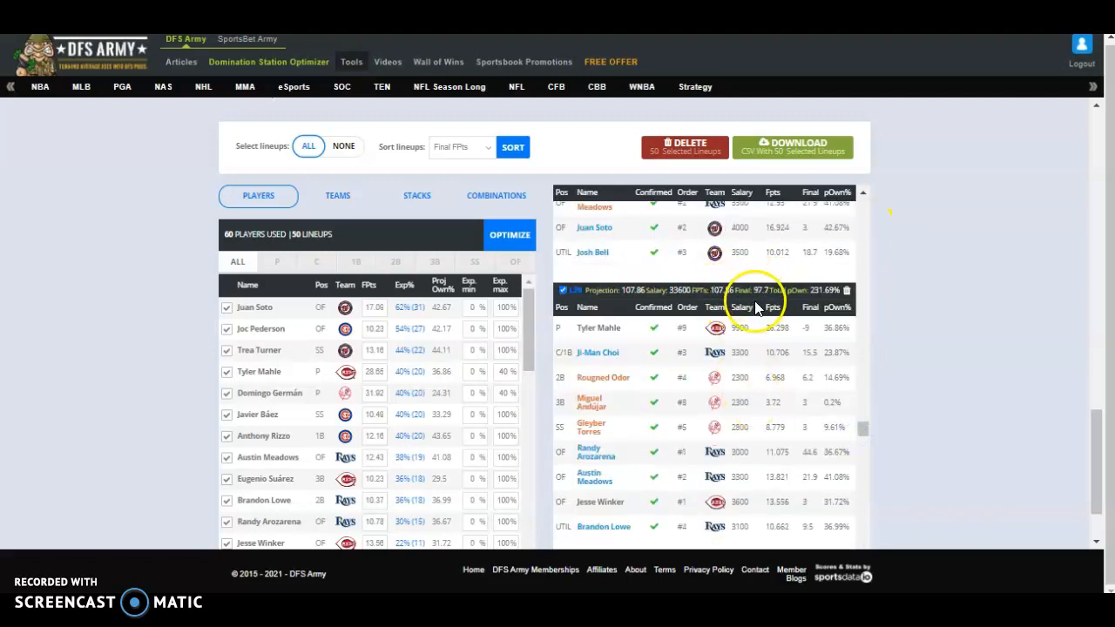
scroll(756, 307, up, 3)
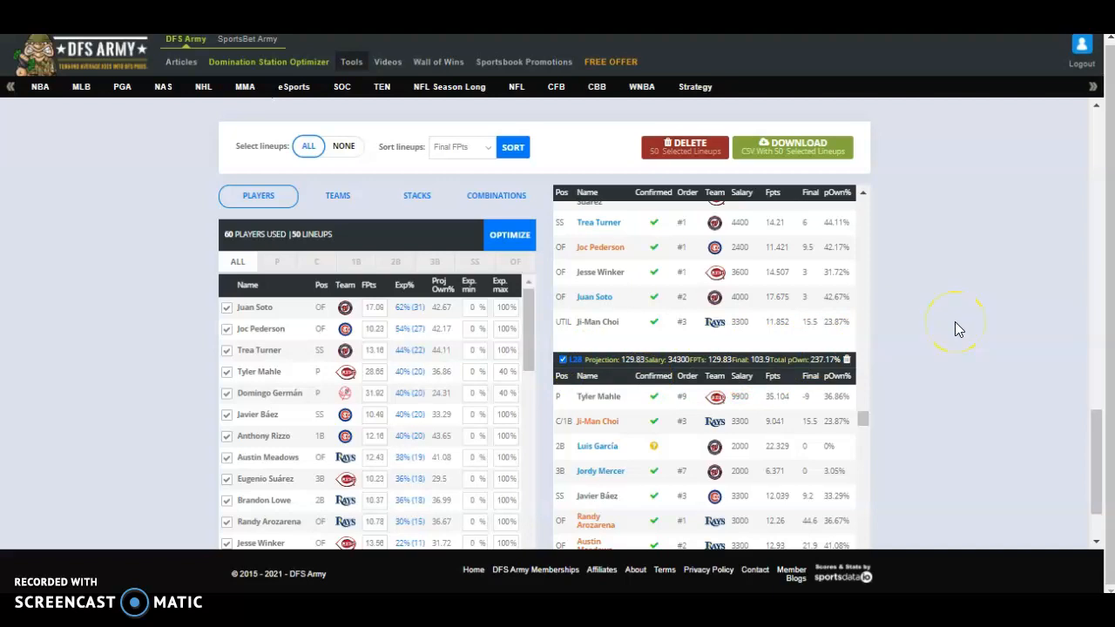
drag(863, 419, 862, 198)
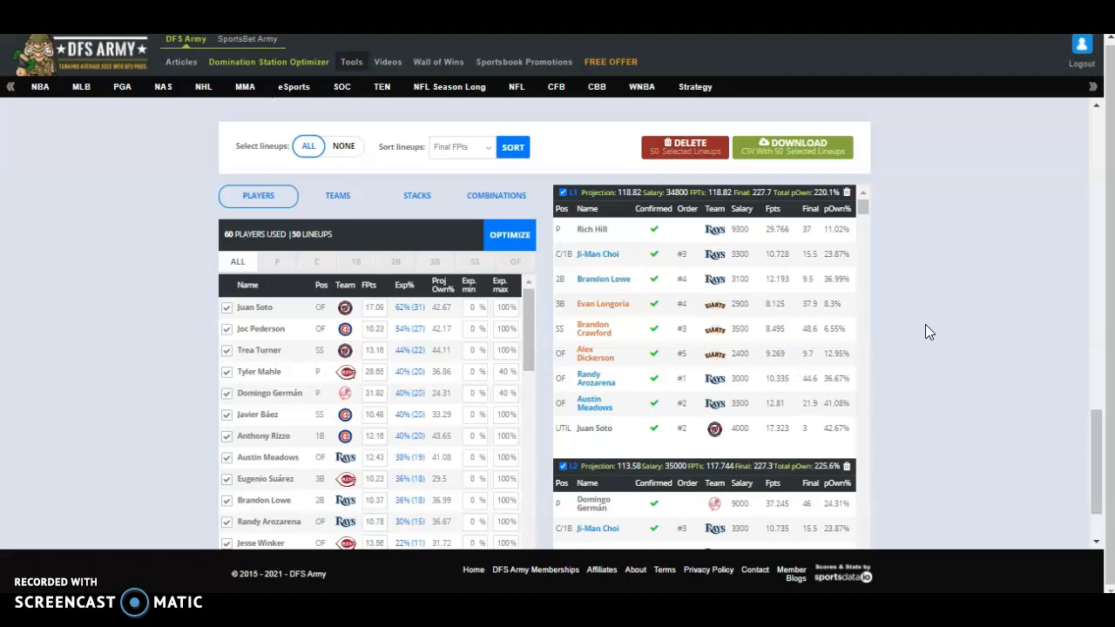
click(415, 200)
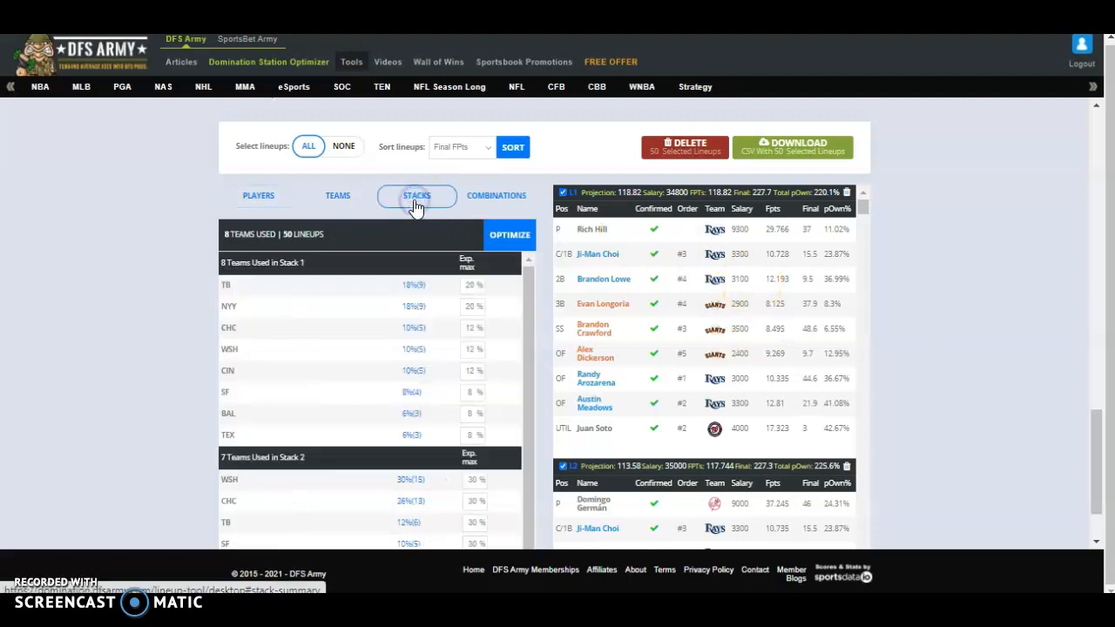